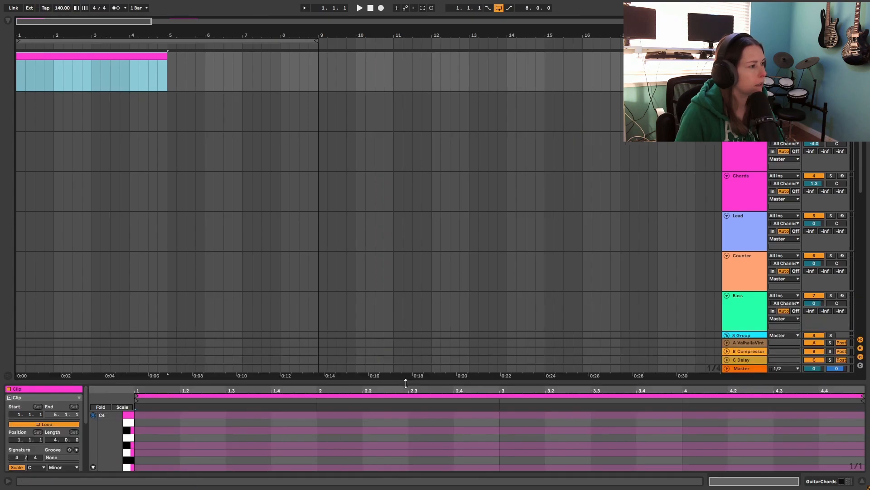
Draw three one-bar notes, C3, E♭3 and G3, in the first bar of the empty GuitarChords clip.
key("b")
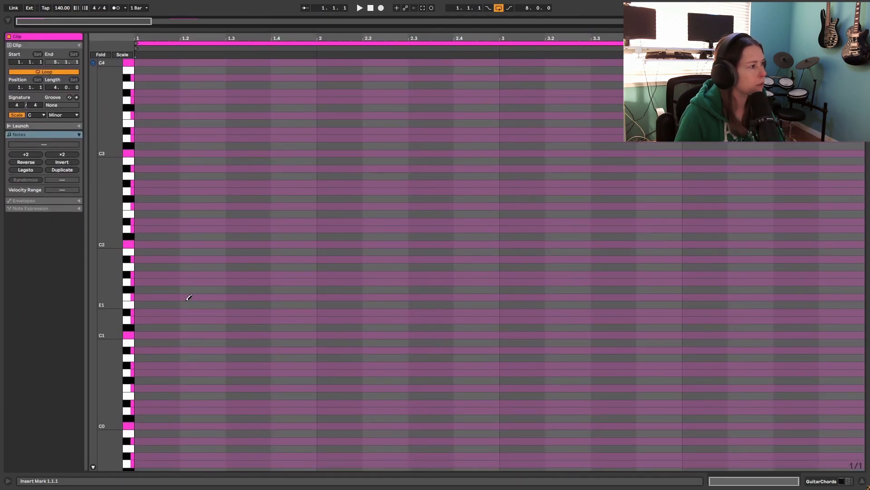
scroll(191, 301, "up", 6)
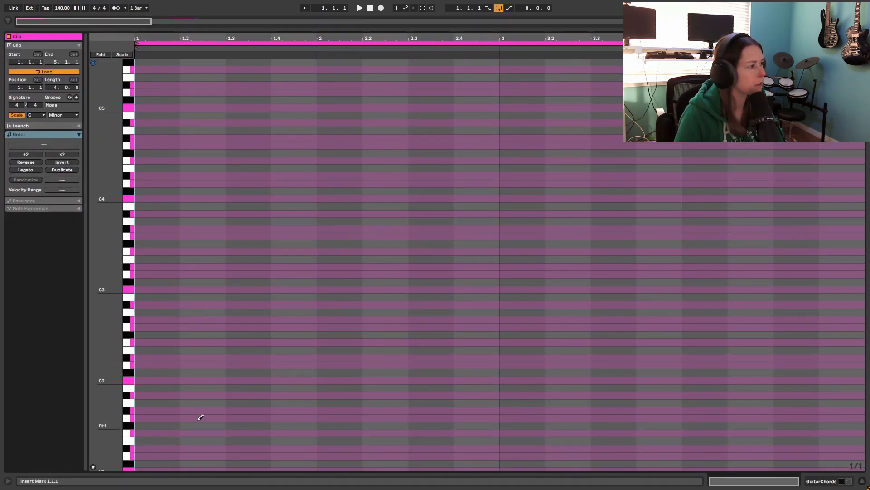
left_click(182, 286)
left_click(177, 266)
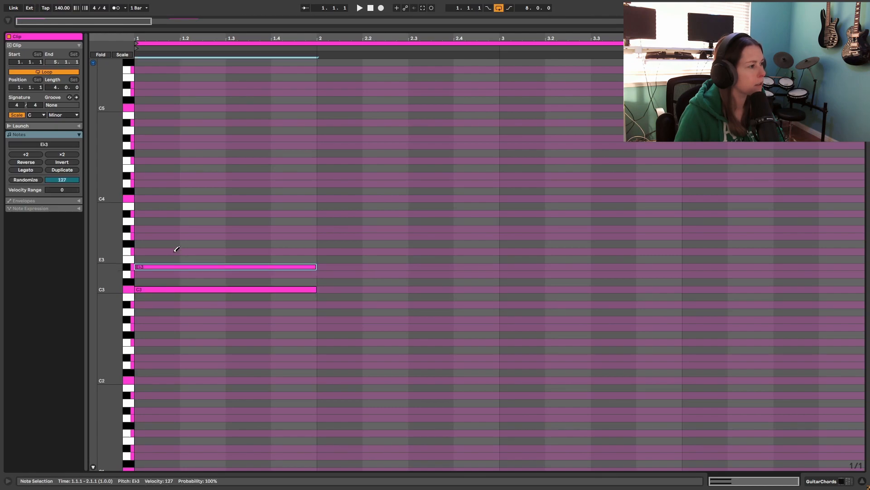
left_click(173, 236)
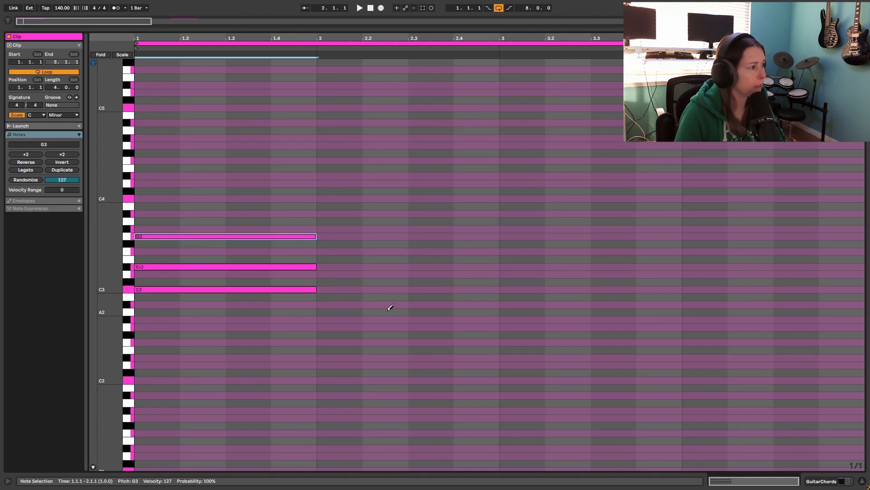
Leave draw mode and raise the E♭3 note one octave to E♭4.
left_click(273, 335)
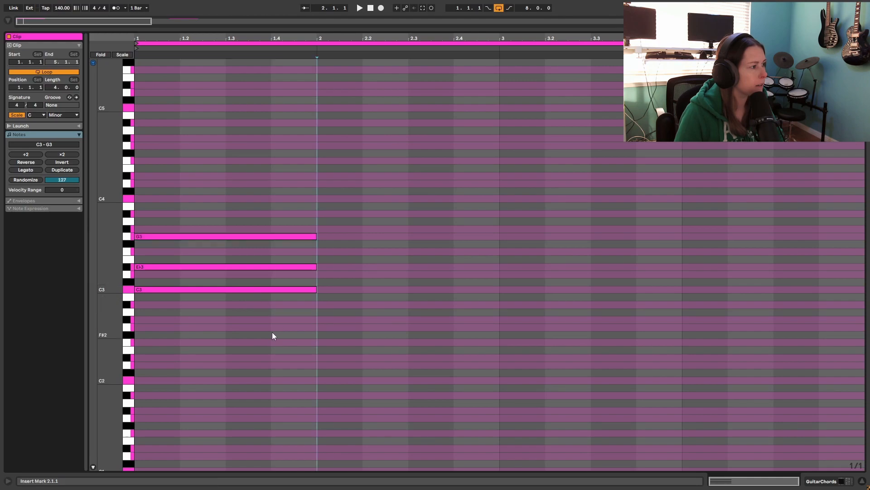
left_click(257, 266)
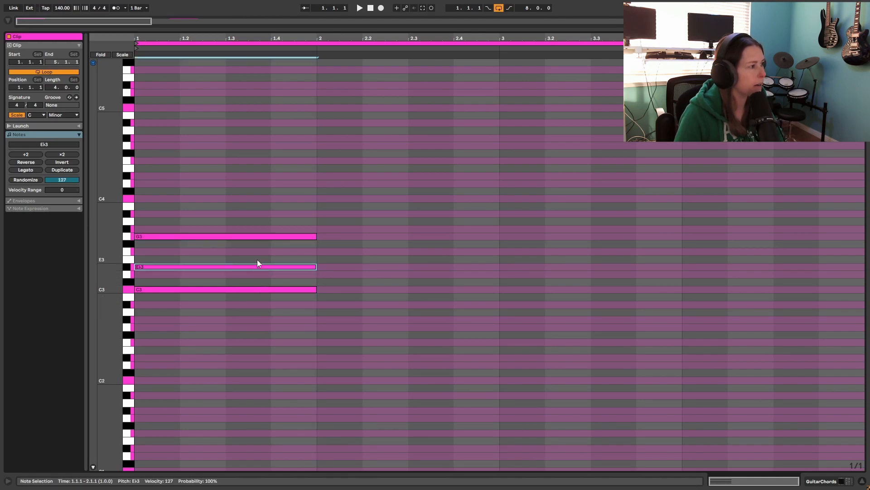
key("shift+Up")
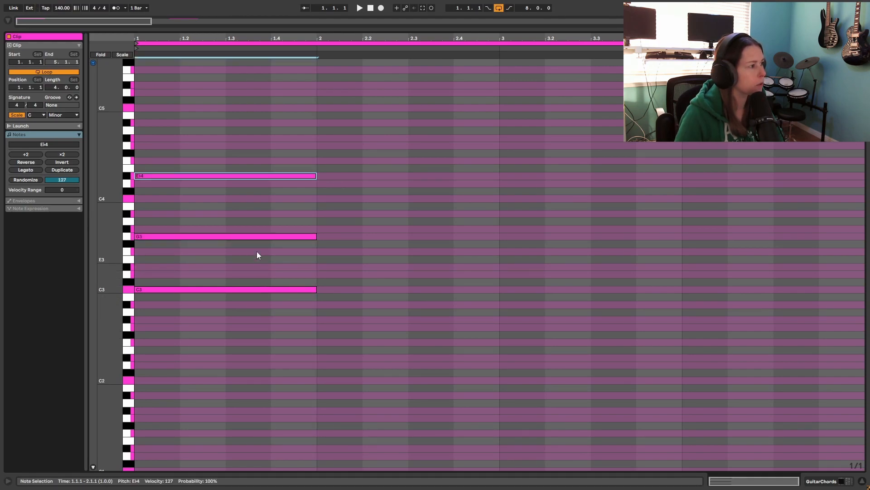
Trim the start of G3 to beat 1.2 and of E♭4 to beat 1.3, and play back the staggered chord.
left_click(234, 204)
left_click(199, 228)
left_click_drag(142, 237, 180, 236)
left_click(143, 177)
left_click_drag(134, 176, 222, 176)
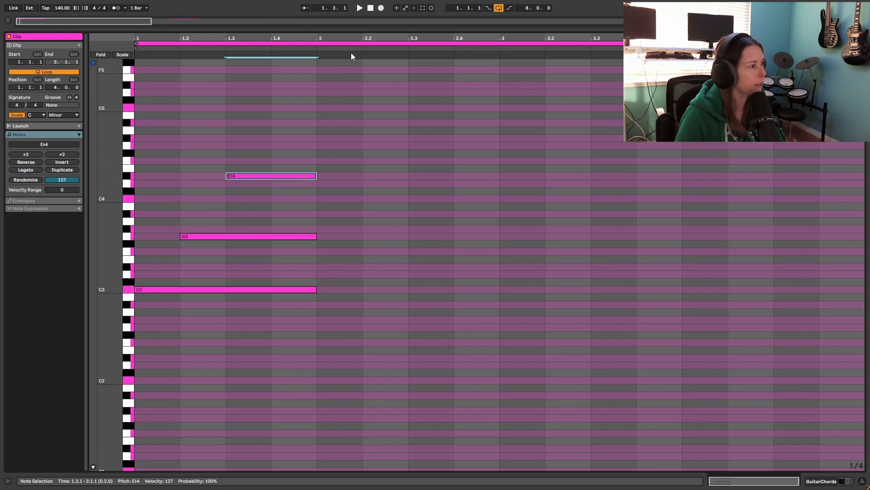
left_click(362, 8)
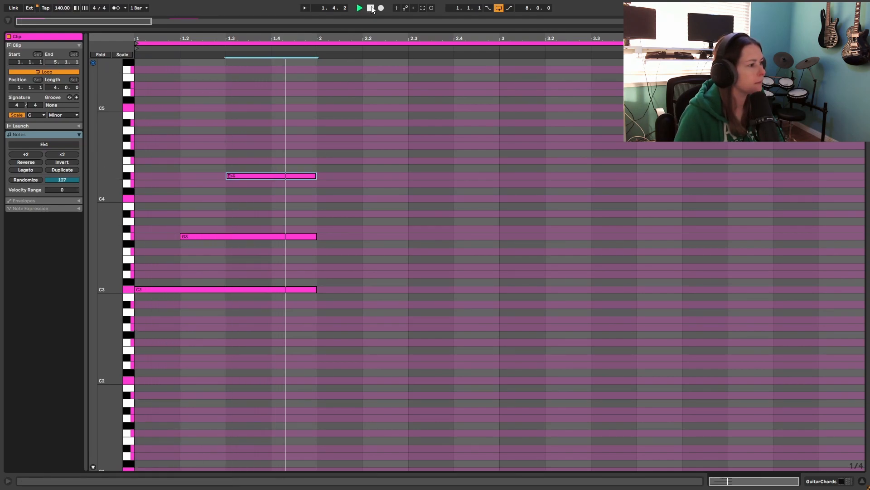
Show the note velocities and lower C3 to 81, G3 to 78 and E♭4 to 76.
left_click(93, 467)
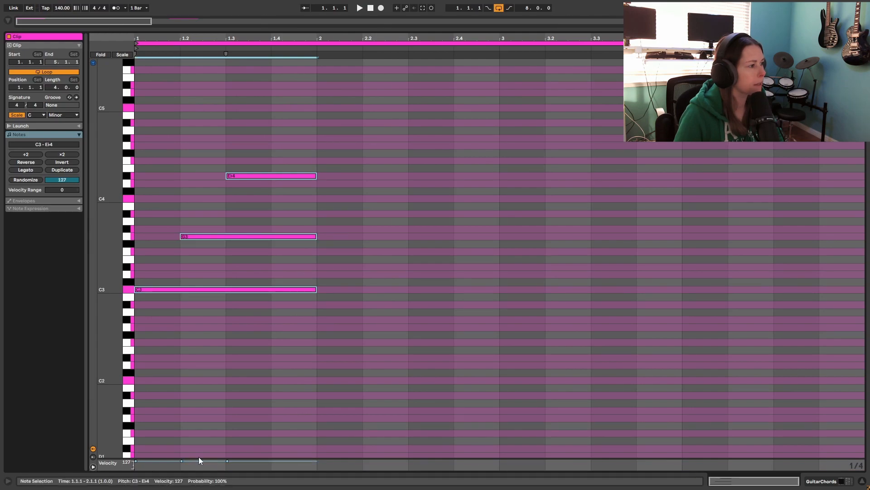
left_click_drag(198, 457, 237, 223)
left_click(235, 291)
left_click_drag(136, 226, 136, 264)
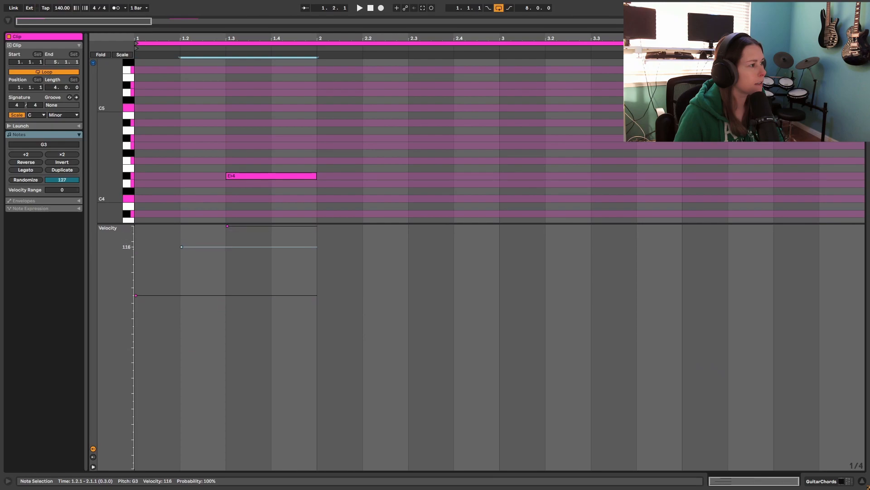
left_click_drag(244, 228, 244, 306)
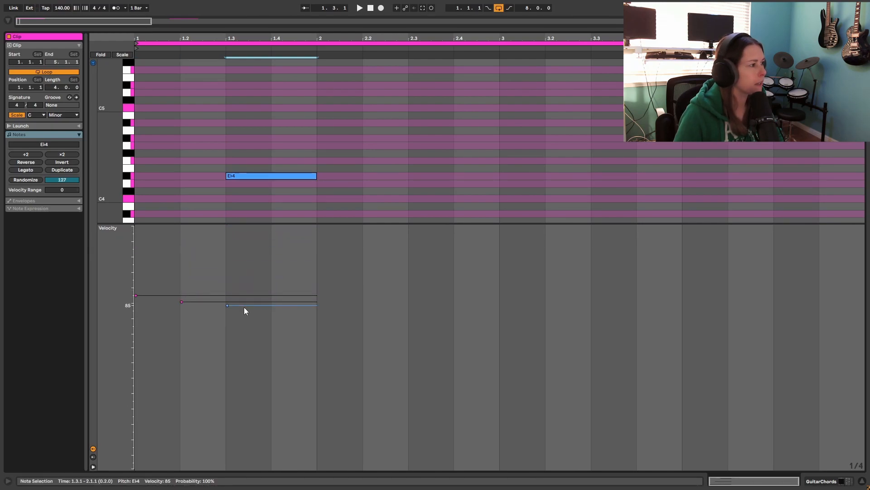
left_click_drag(267, 336, 135, 274)
left_click_drag(193, 303, 192, 347)
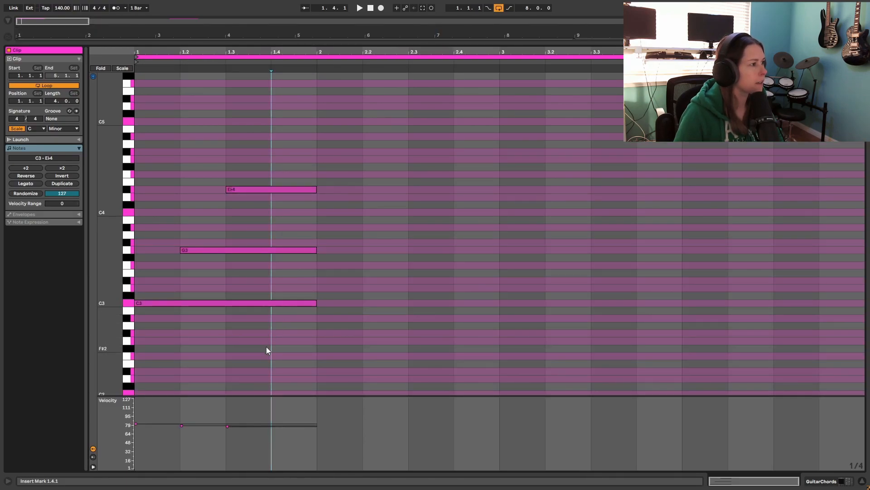
Duplicate the three-note chord into bar 2 and transpose the copy down two semitones so its root is B♭2.
key("ctrl+a")
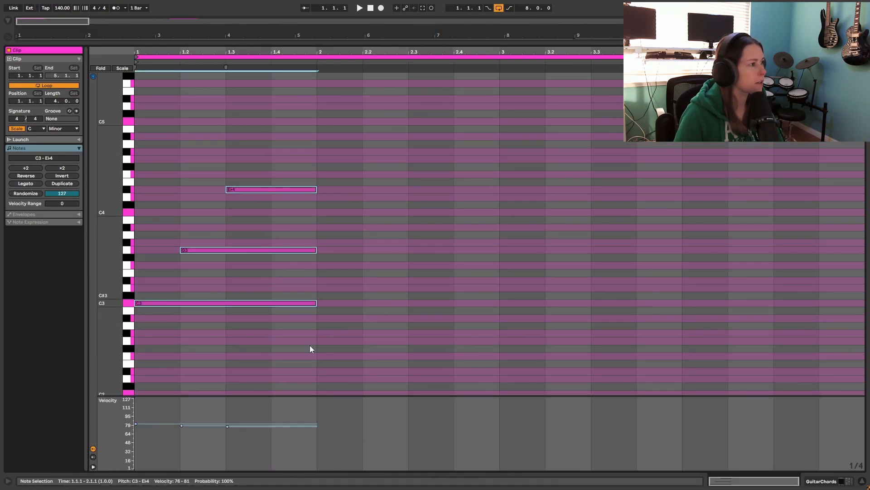
key("ctrl+d")
left_click(386, 328)
left_click_drag(433, 347, 418, 152)
left_click_drag(420, 303, 419, 321)
Raise the second chord's top note to D4 and its middle note to G3, and play back both chords.
left_click(404, 269)
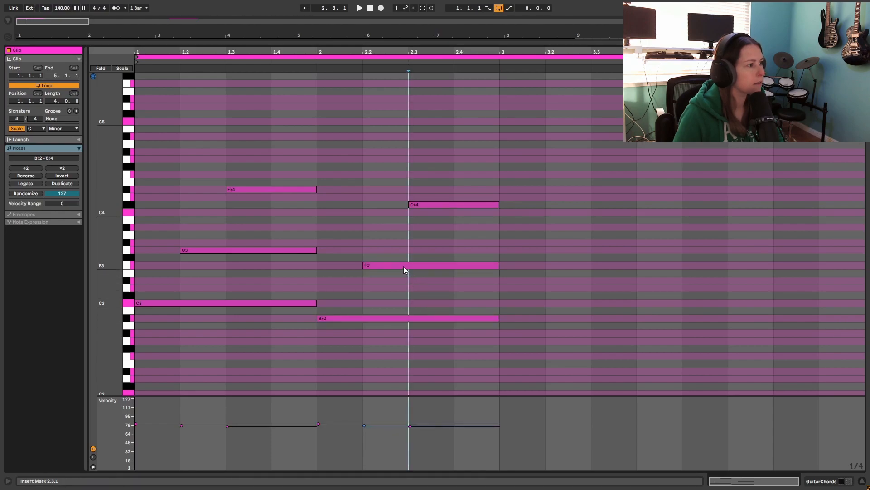
left_click(439, 204)
key("Up")
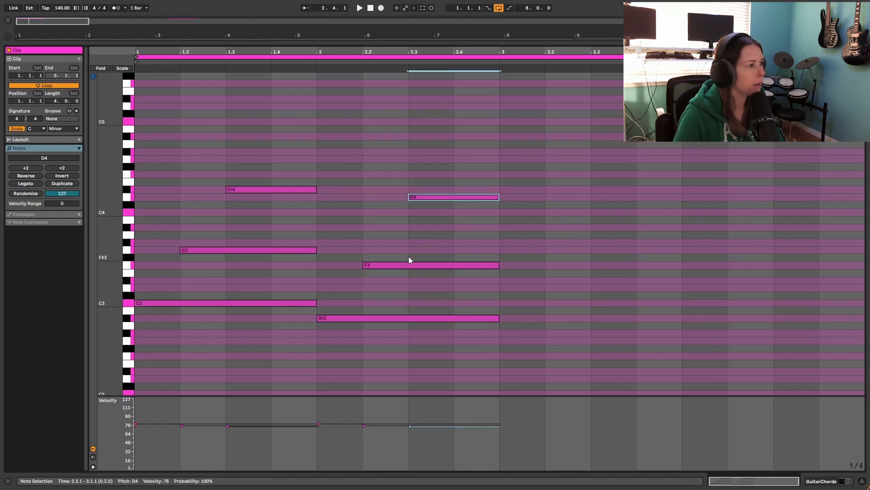
left_click_drag(406, 266, 407, 252)
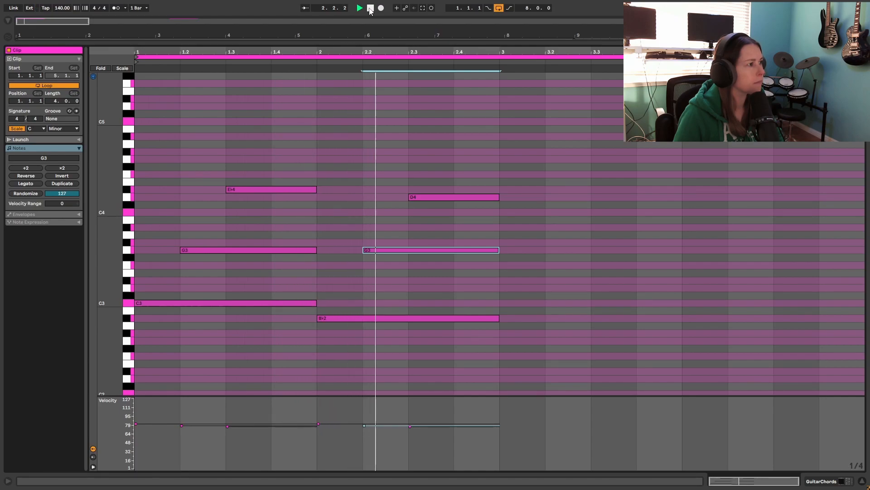
key("space")
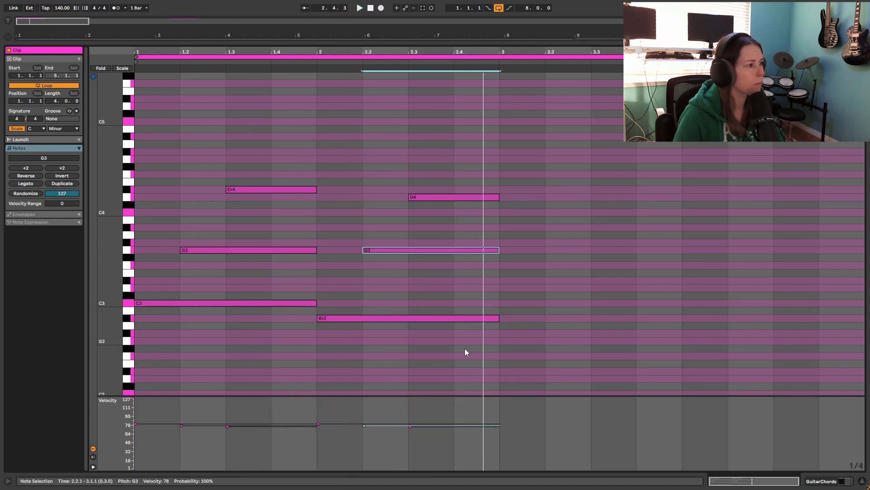
Copy the second chord into bar 3, move its notes to A♭2, E♭3 and C4, and play back the progression.
left_click_drag(466, 351, 479, 181)
left_click_drag(448, 320, 568, 334)
left_click_drag(593, 263, 590, 284)
left_click(608, 211)
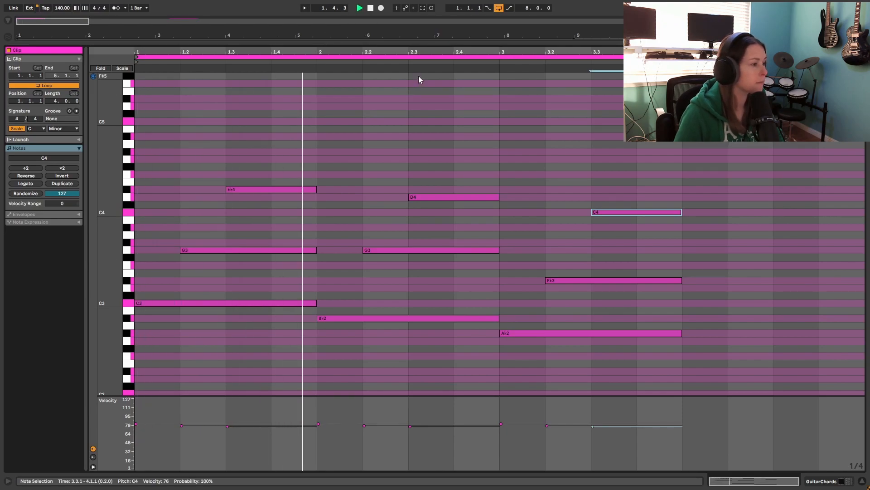
left_click(370, 11)
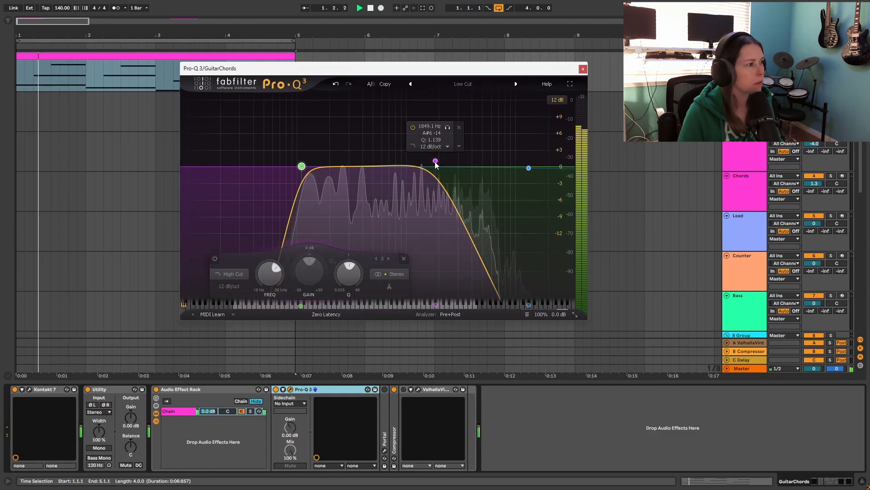
Adjust the high-cut band of the Pro-Q 3 equalizer on the GuitarChords track during playback.
left_click_drag(435, 163, 429, 110)
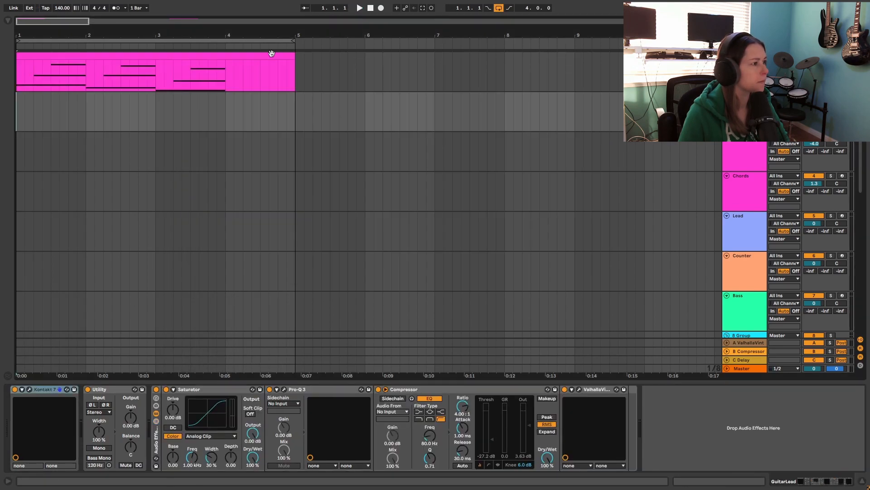
Duplicate the four-bar GuitarChords clip to bar 5 and extend the arrangement loop to eight bars.
left_click(252, 56)
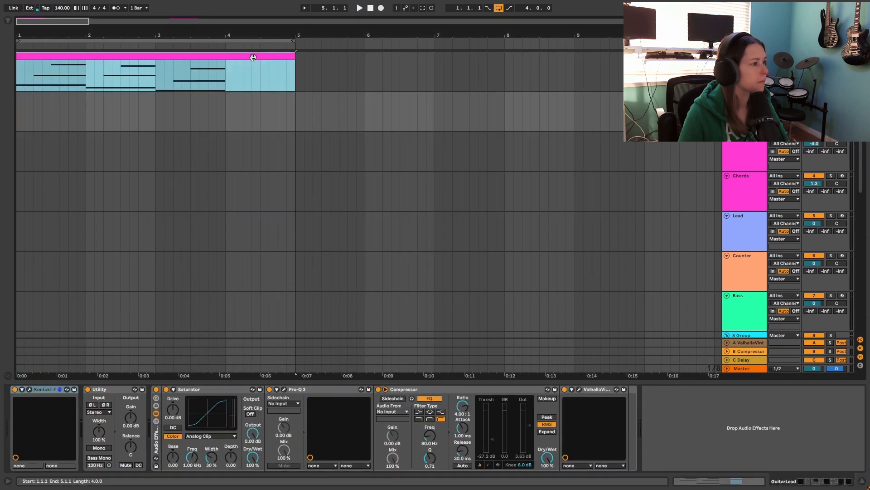
key("ctrl+d")
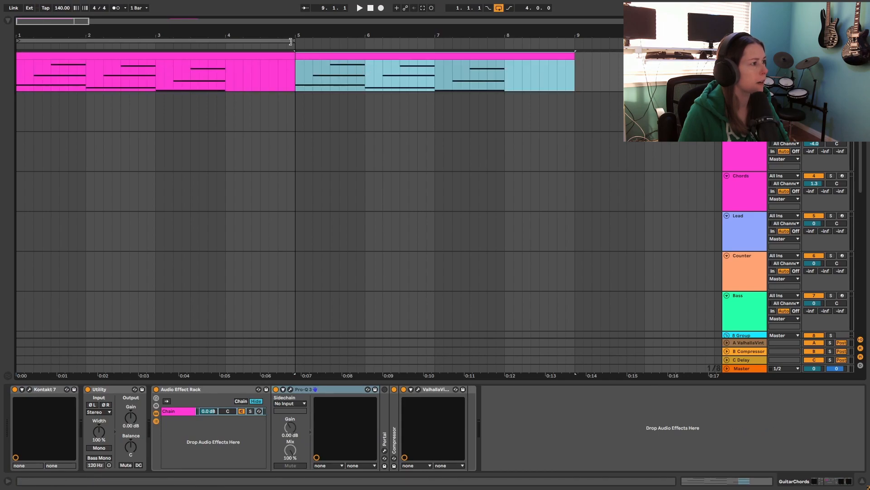
left_click_drag(294, 40, 570, 47)
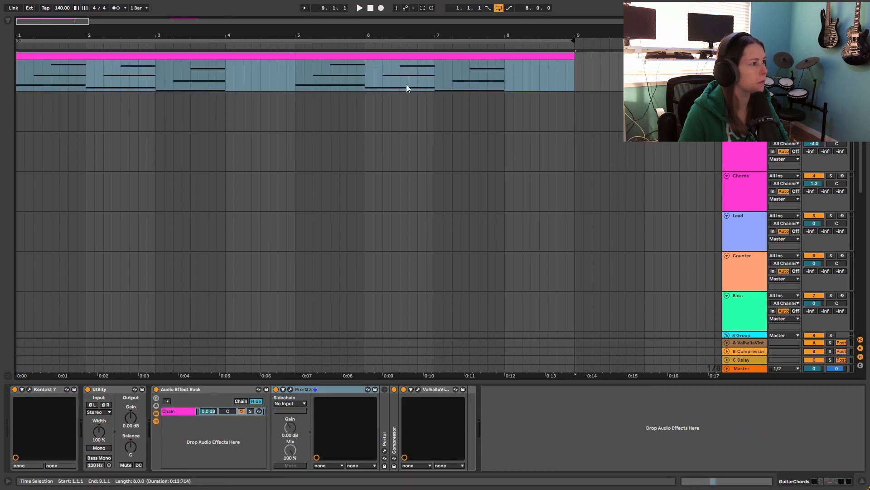
Insert an empty MIDI clip on the GuitarLead track spanning bars 1 to 8.
left_click(164, 116)
left_click_drag(18, 113, 572, 118)
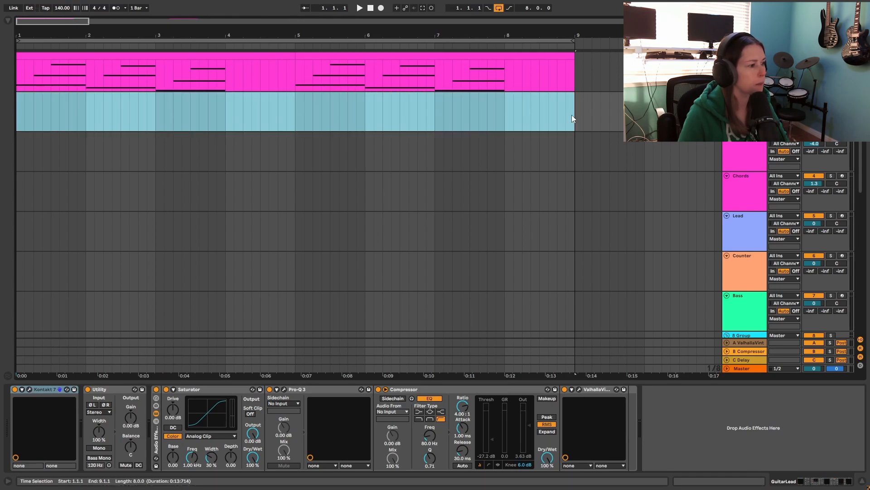
key("ctrl+shift+m")
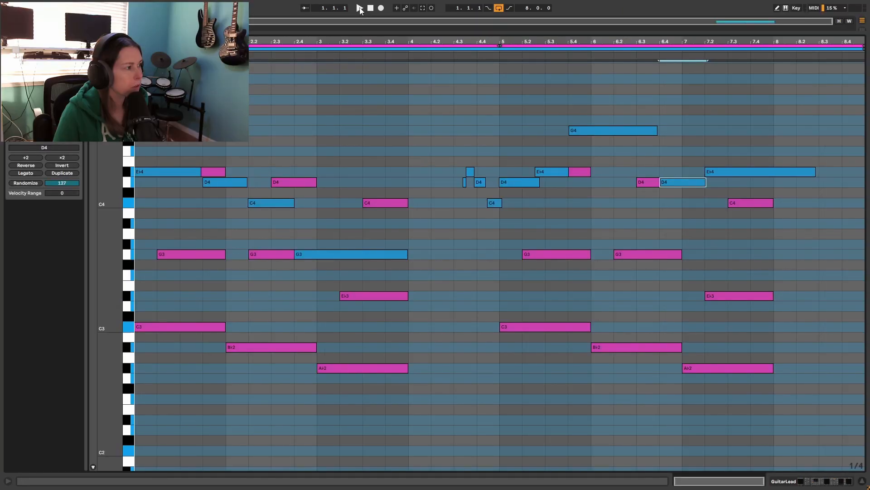
Play back the lead melody over the chords and lower the velocity of the lead's long G3 note to 75.
key("space")
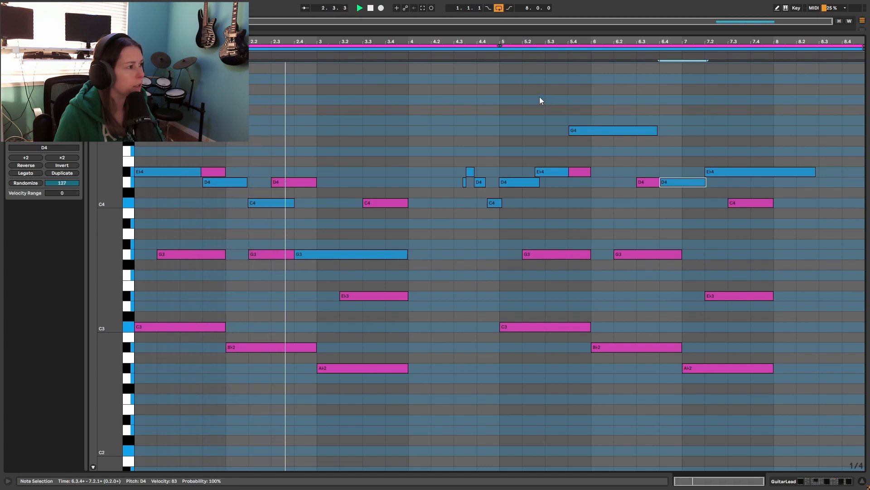
left_click(388, 255)
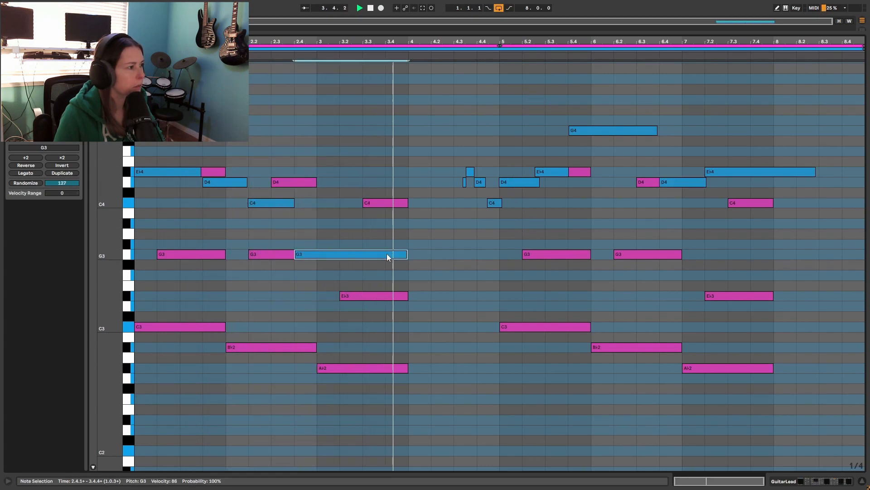
left_click_drag(387, 254, 388, 259)
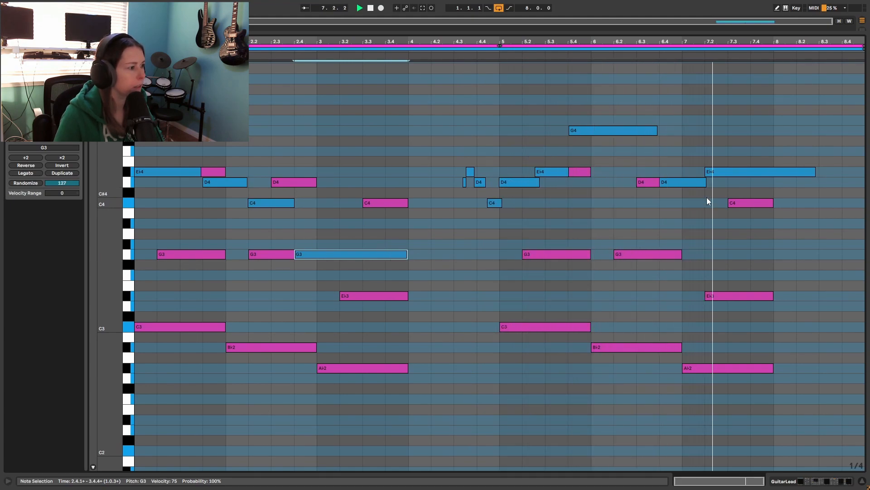
left_click(692, 183)
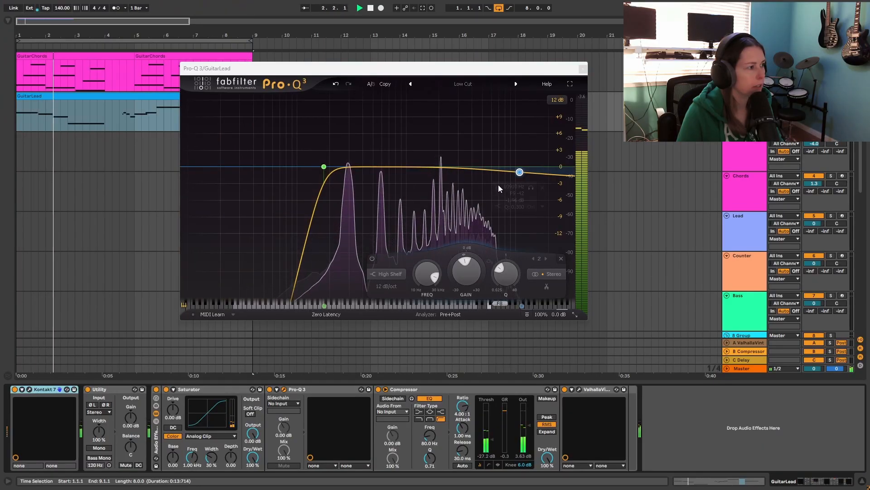
Review the Pro-Q 3 and ValhallaVintageVerb settings on the GuitarLead track and close both plugin windows.
left_click(582, 69)
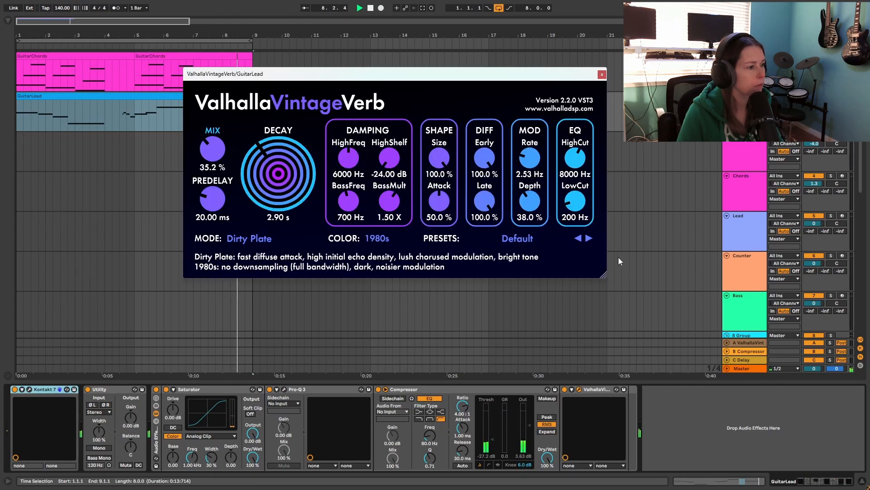
left_click(601, 75)
Stop playback, enable the Portal effect on the GuitarChords track and open its plugin window.
left_click(145, 86)
key("space")
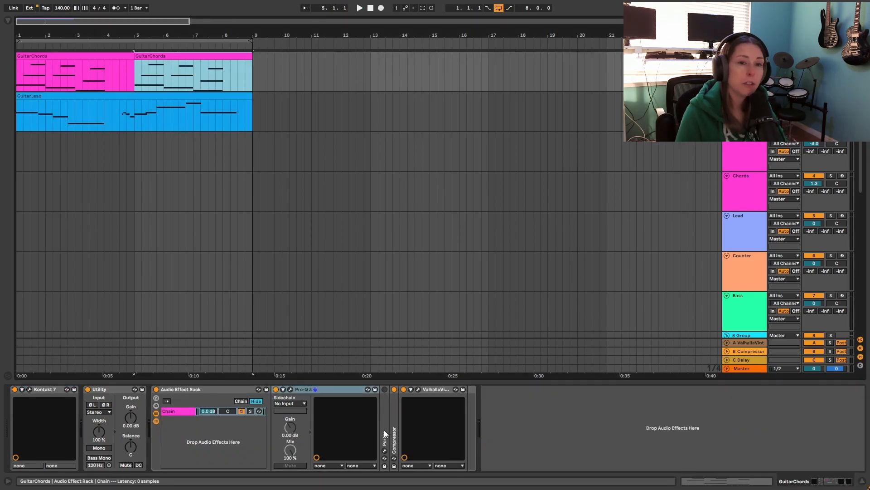
double_click(384, 433)
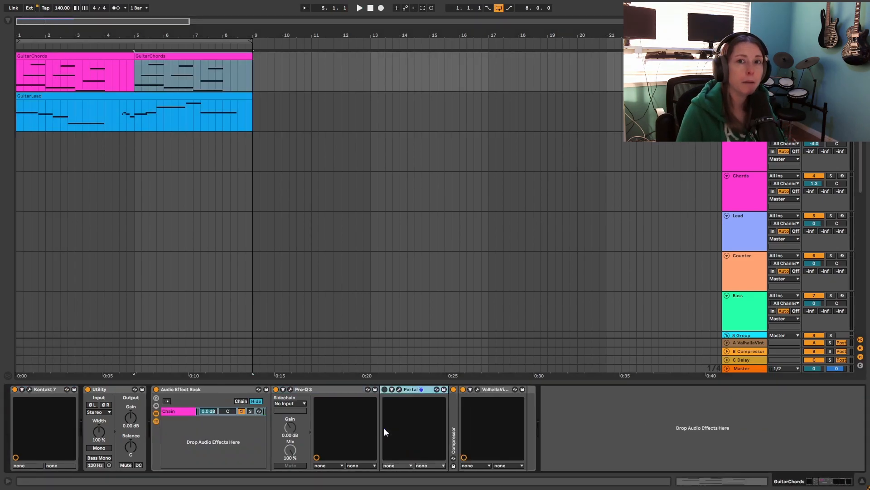
left_click(384, 390)
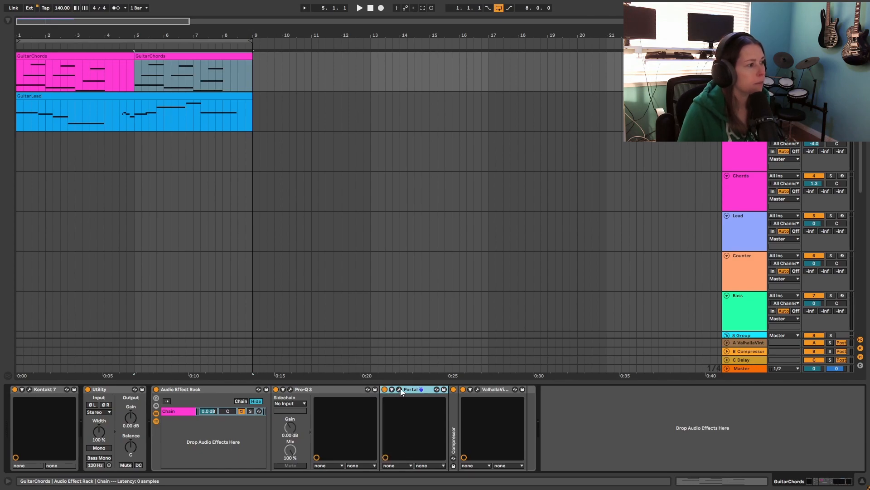
left_click(399, 390)
left_click_drag(517, 73, 408, 31)
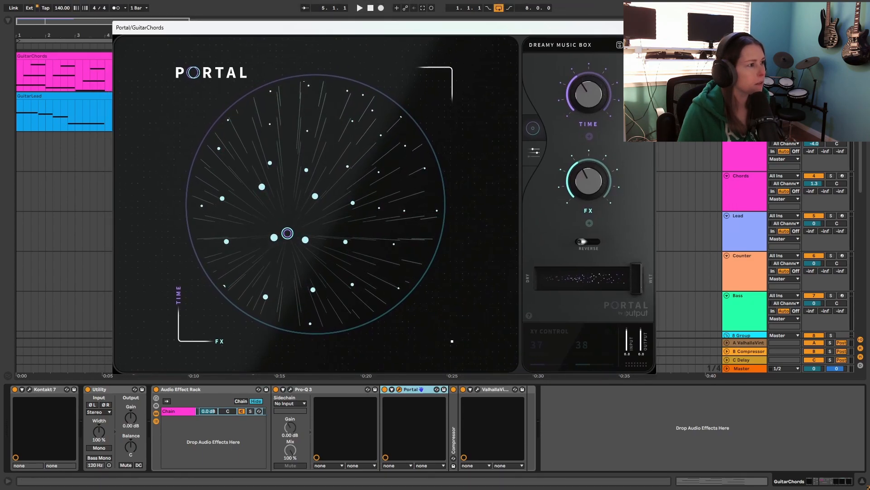
Play back the guitar chords through Portal and raise the ValhallaVintageVerb mix on the GuitarChords track to 73.2 %.
left_click(359, 8)
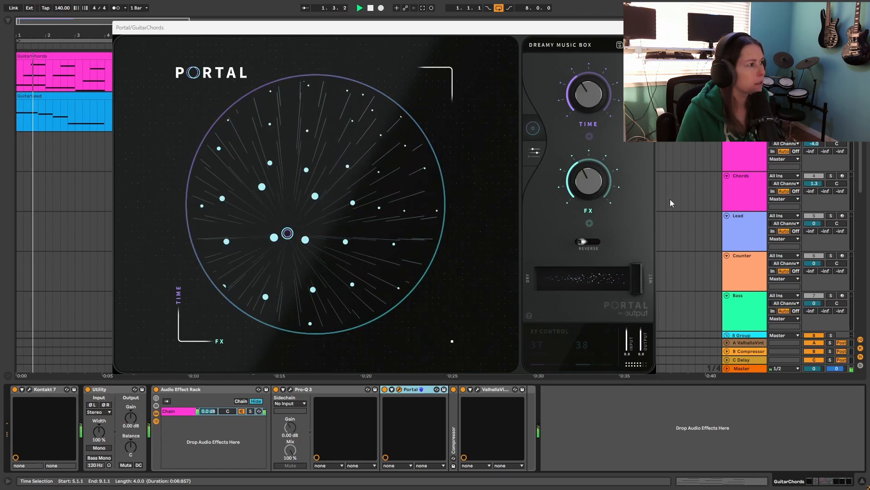
left_click(371, 8)
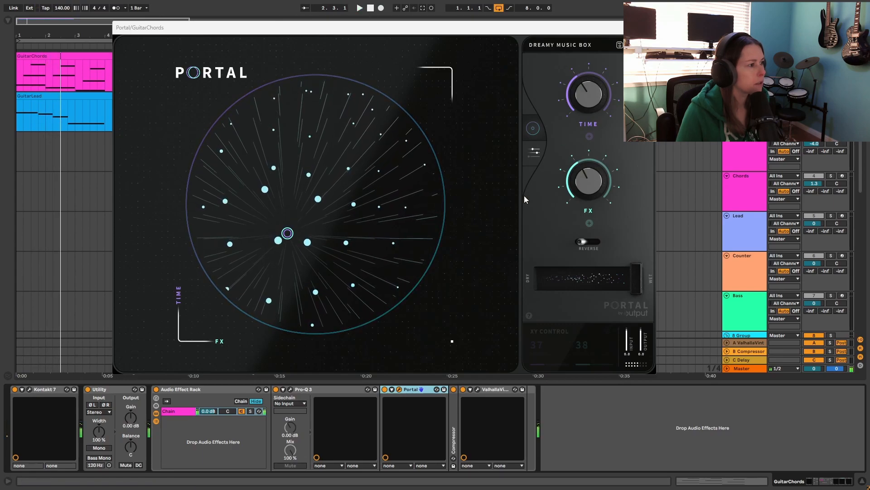
left_click(477, 389)
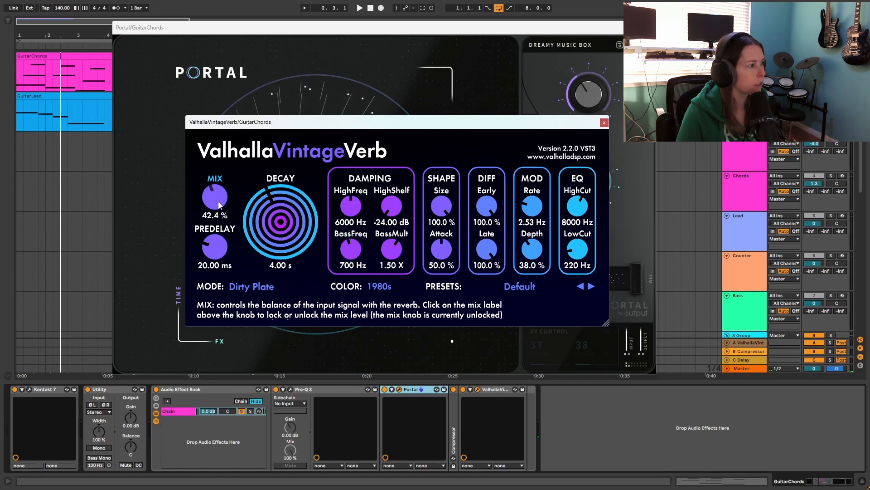
left_click_drag(219, 187, 222, 128)
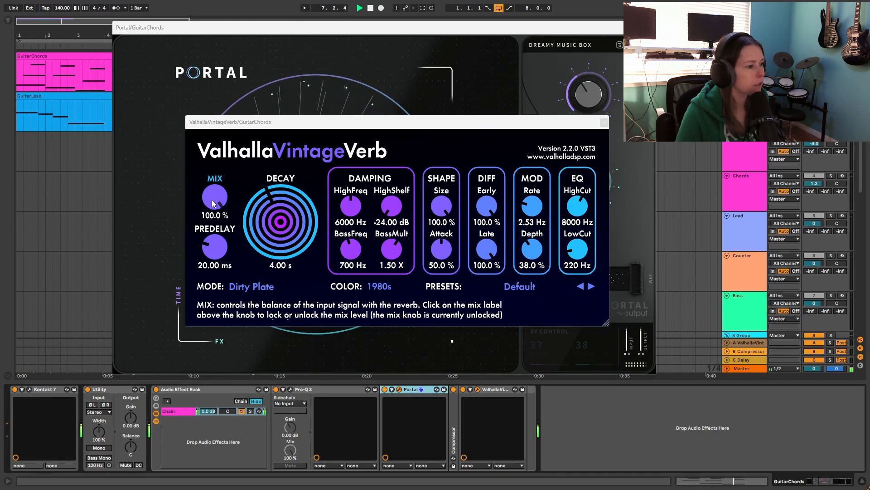
left_click_drag(212, 202, 201, 229)
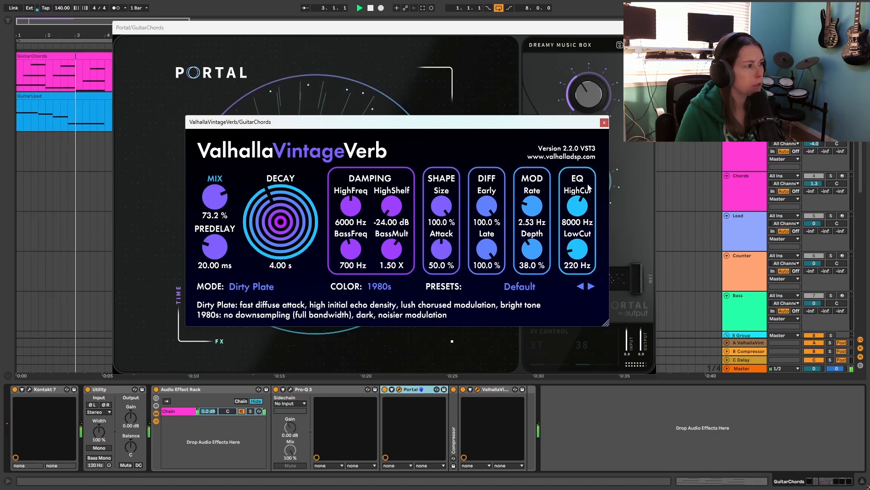
left_click(605, 122)
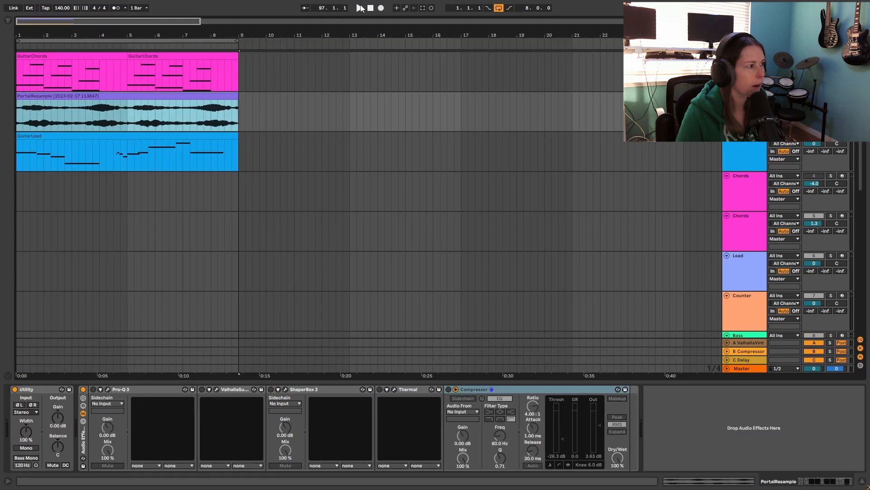
Play back the PortalResample track while enabling and reviewing its Pro-Q 3, ValhallaSupermassive and ShaperBox 3 effects, and open Thermal.
key("space")
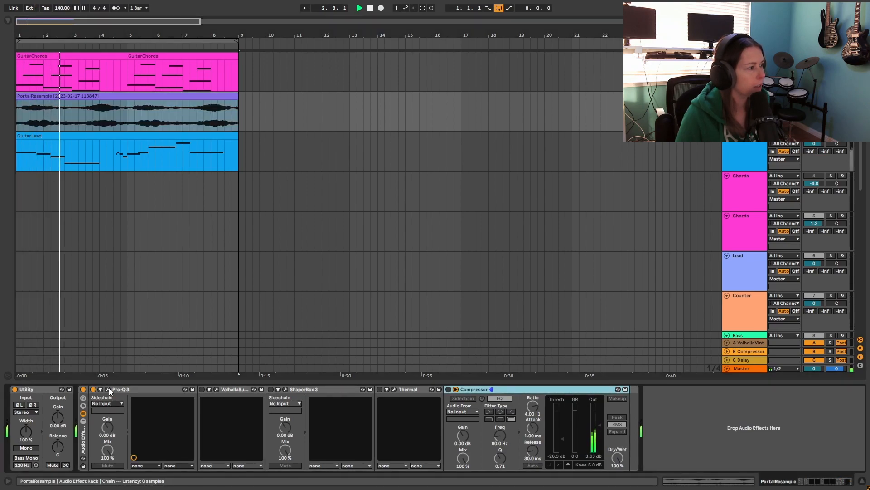
left_click(108, 389)
left_click_drag(453, 155, 371, 59)
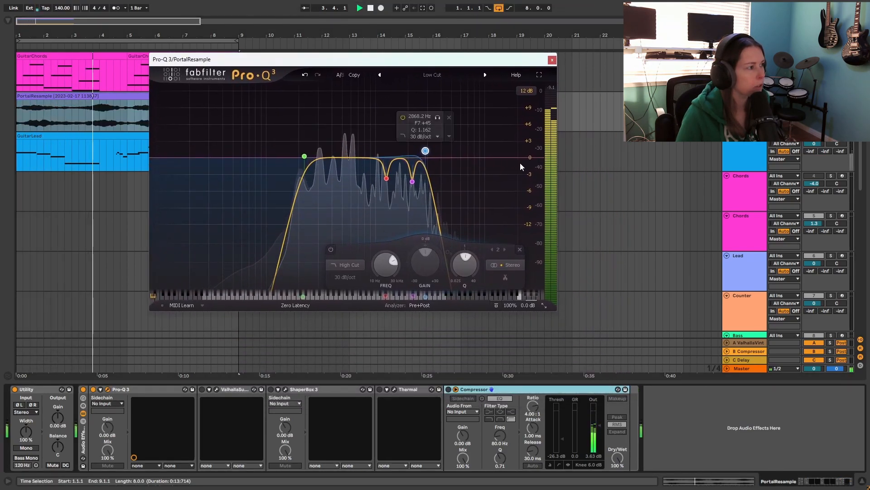
left_click(493, 218)
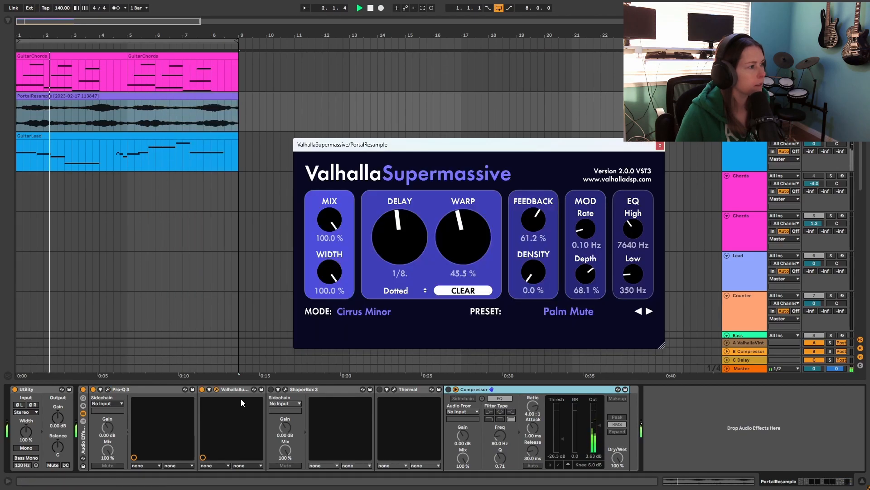
left_click_drag(512, 145, 416, 81)
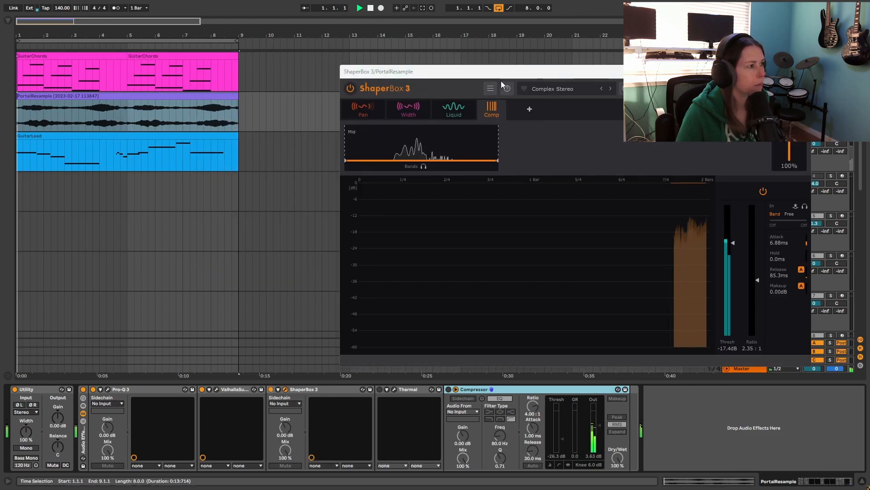
left_click_drag(499, 82, 346, 68)
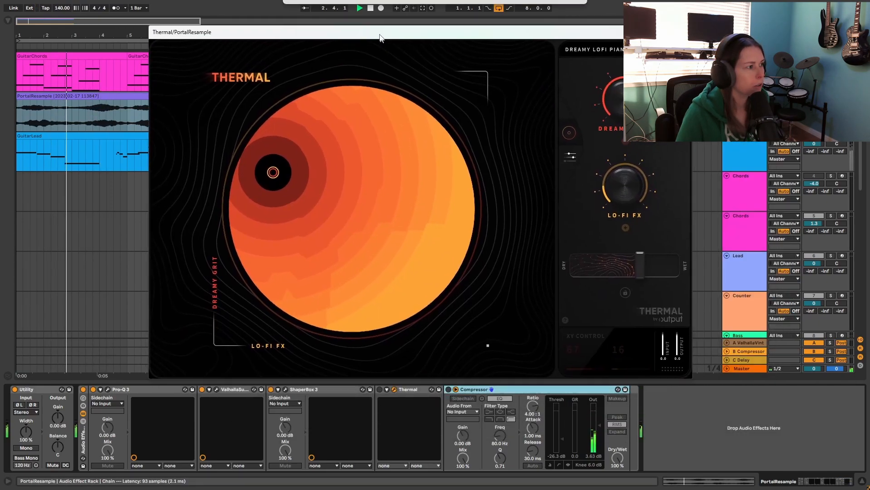
left_click_drag(380, 37, 375, 29)
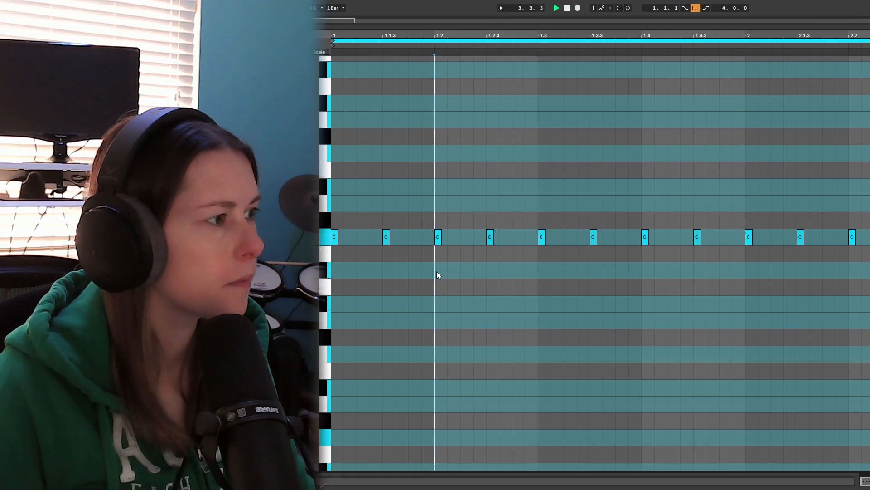
Add four consecutive B♭2 notes from beat 1.2 in the Hats clip and compress them to half their length as a roll.
double_click(437, 271)
double_click(452, 272)
double_click(467, 270)
double_click(480, 270)
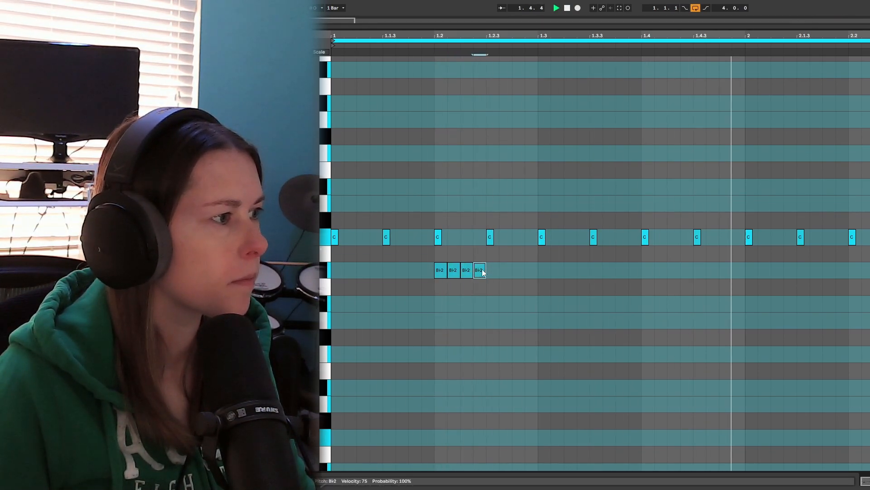
left_click_drag(491, 292, 441, 274)
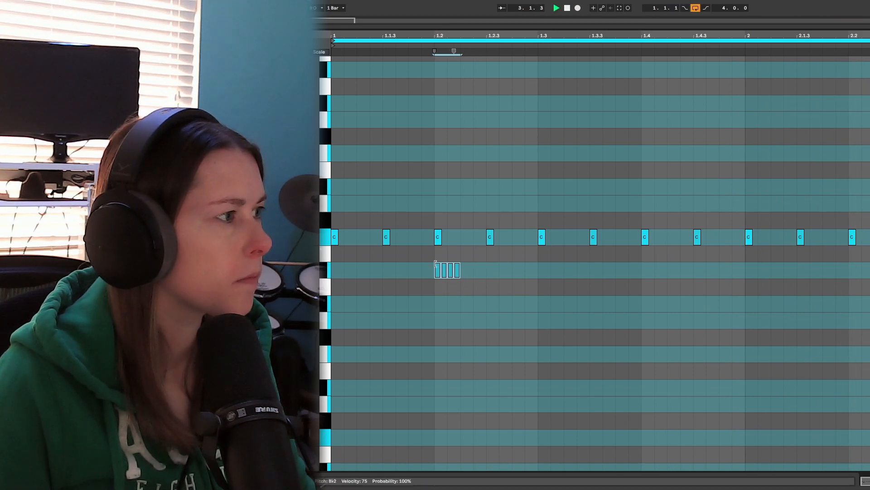
left_click_drag(460, 267, 457, 267)
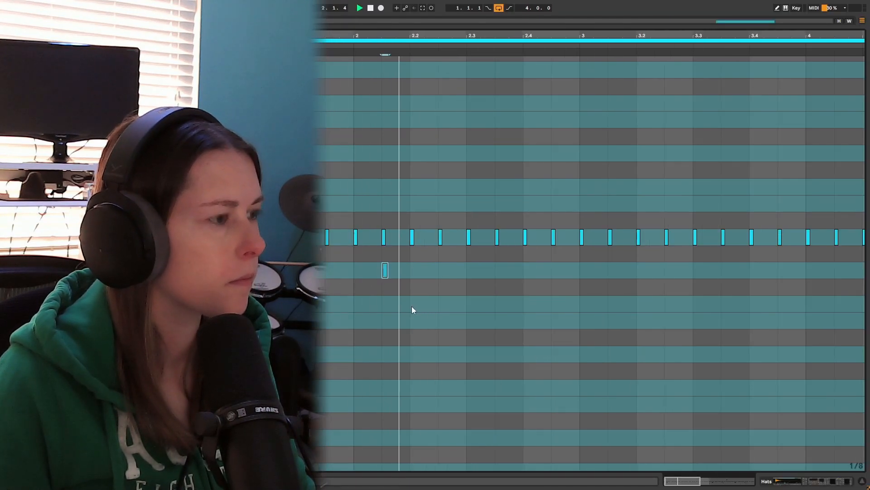
Add a short A♭2 hat note at beat 2.2 and copy the four-note B♭2 roll to a higher pitch around beat 2.3.
double_click(411, 306)
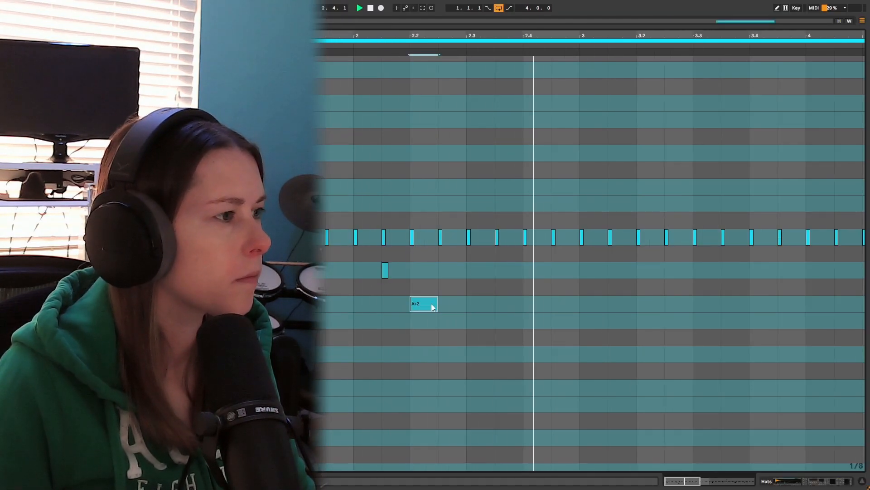
left_click_drag(438, 301, 414, 299)
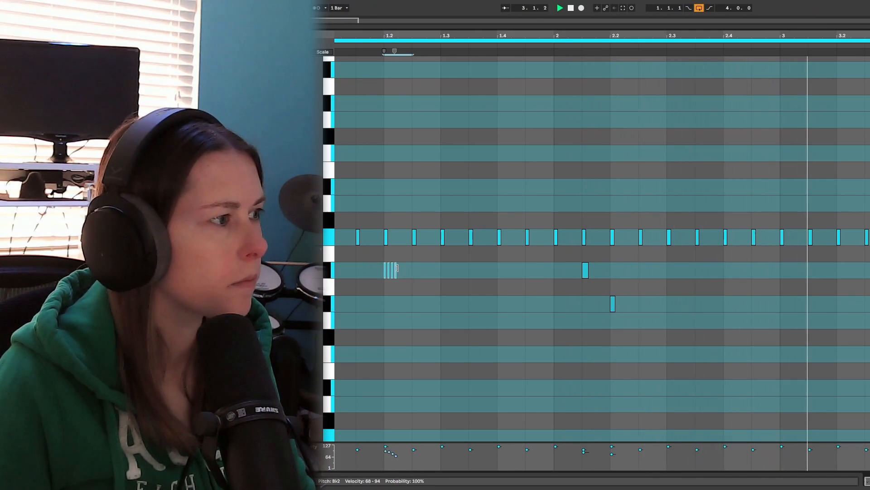
left_click_drag(396, 267, 684, 178)
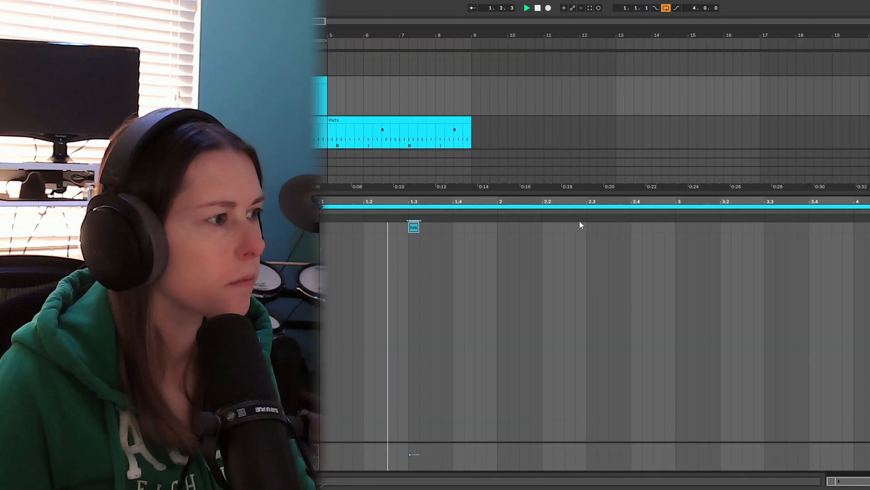
Add snare hits on beats 2.3, 3.3 and 4.3 of the Snare clip.
left_click(589, 227)
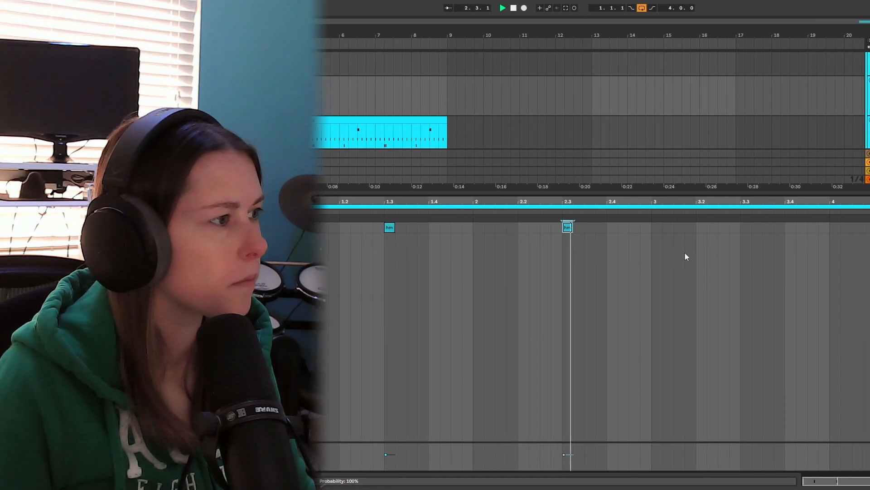
left_click(698, 225)
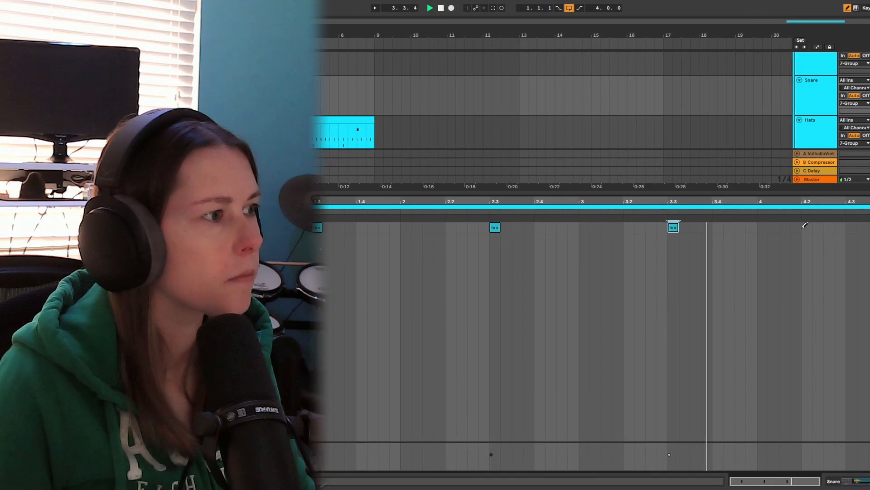
left_click(869, 225)
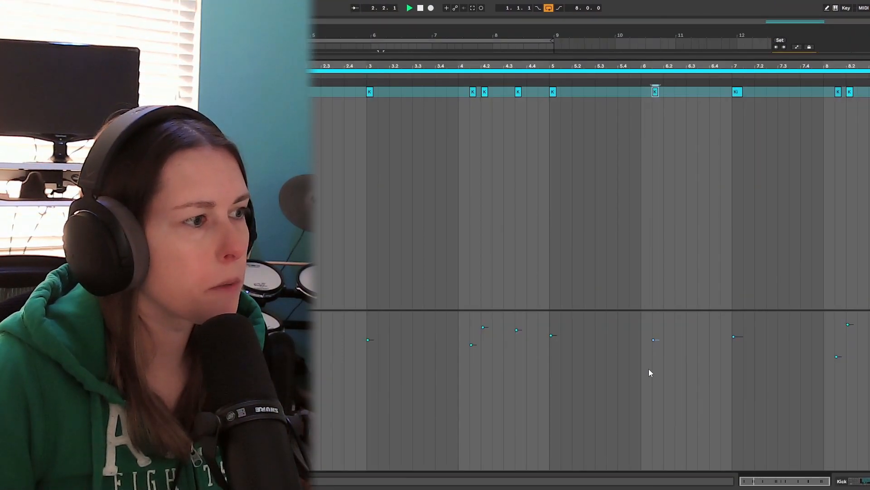
Shrink the velocity lane below the Kick clip's notes to enlarge the note grid.
left_click_drag(488, 310, 484, 331)
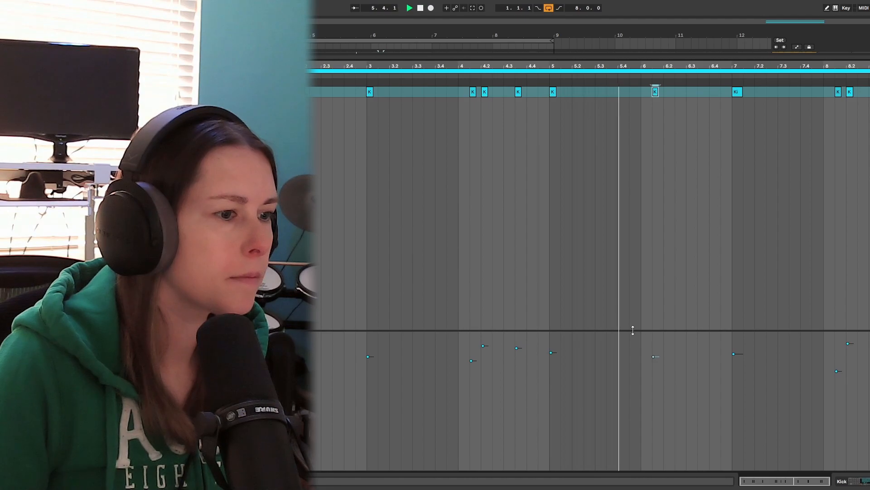
left_click_drag(633, 330, 612, 419)
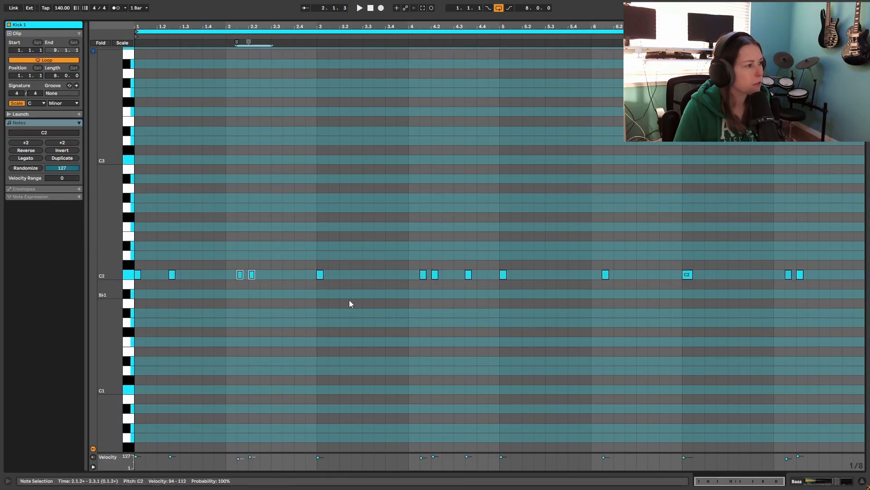
Move the two bar 2 notes of the Bass clip down to B♭1 and the note at bar 3 down to A♭1.
key("Down")
key("Down")
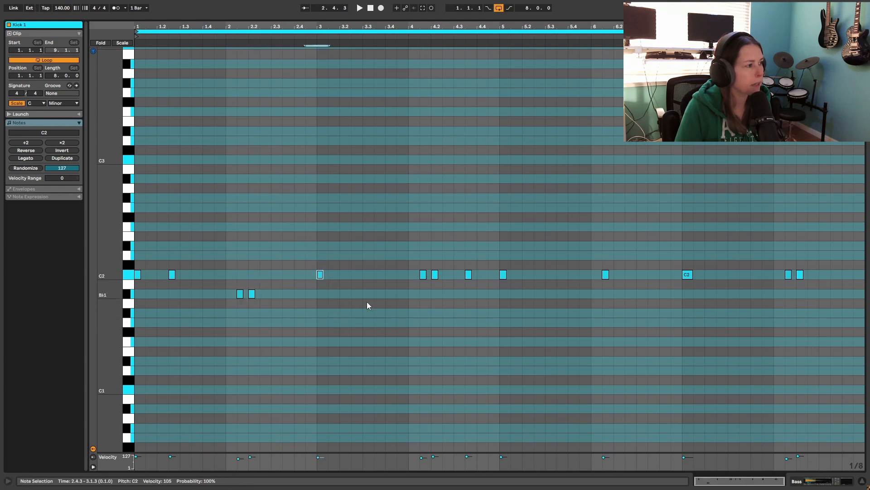
key("Down")
key("Down")
key("Down")
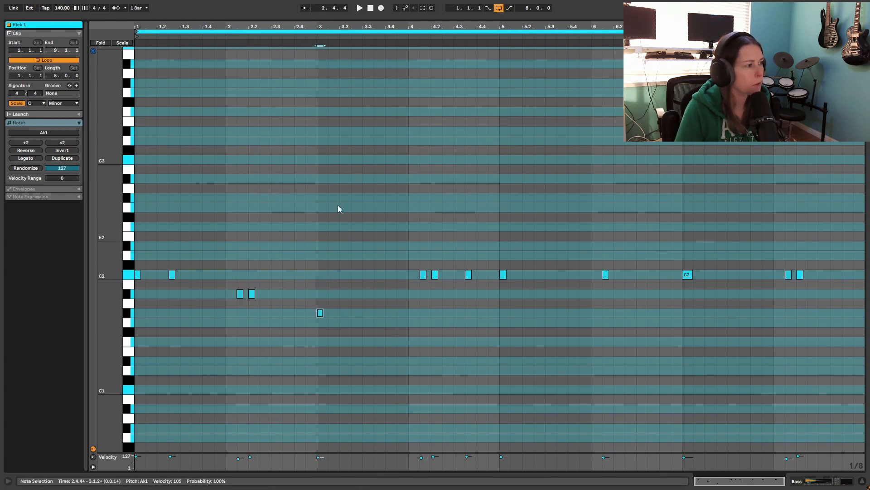
Listen to the bass line, transpose all its notes up one octave and play it back again.
left_click(359, 9)
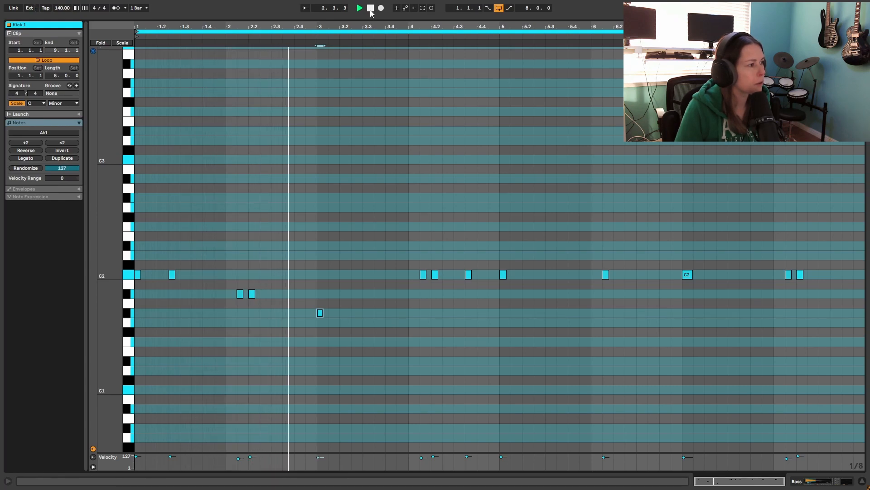
left_click(372, 8)
key("ctrl+a")
key("shift+Up")
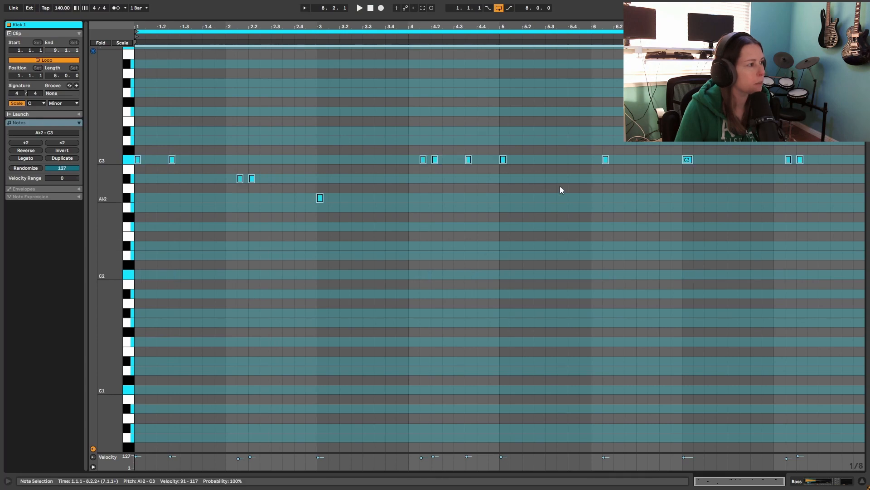
scroll(556, 198, "up", 5)
left_click(374, 291)
key("space")
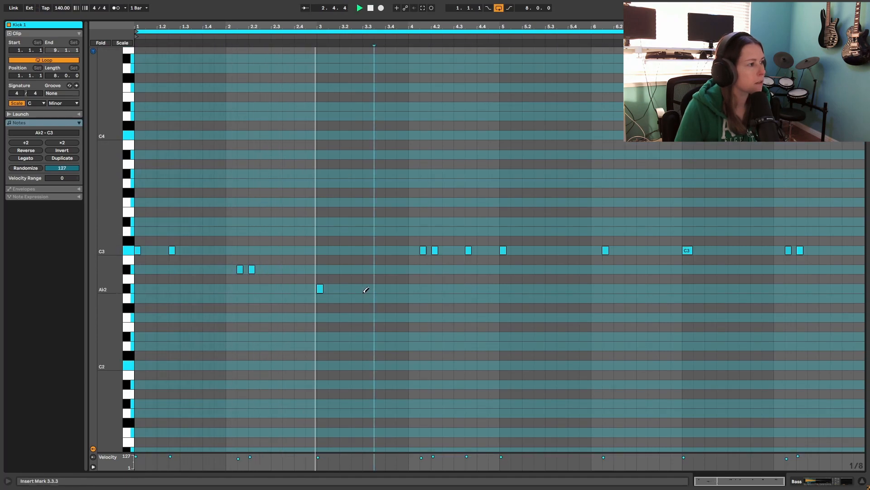
Add A♭2 bass notes at 3.2.3 and 3.4, and move the C3 note at 4.3.3 down to A♭2, extending it to bar 5.
left_click(357, 288)
left_click(391, 289)
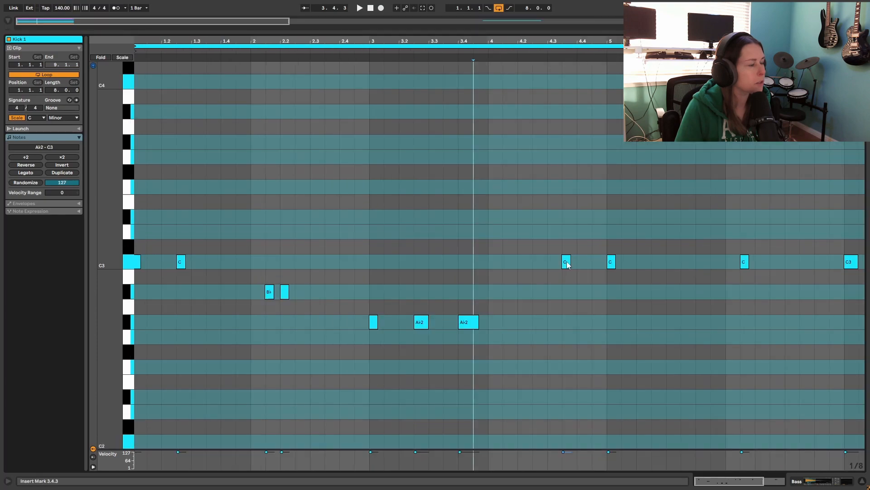
left_click_drag(567, 261, 606, 324)
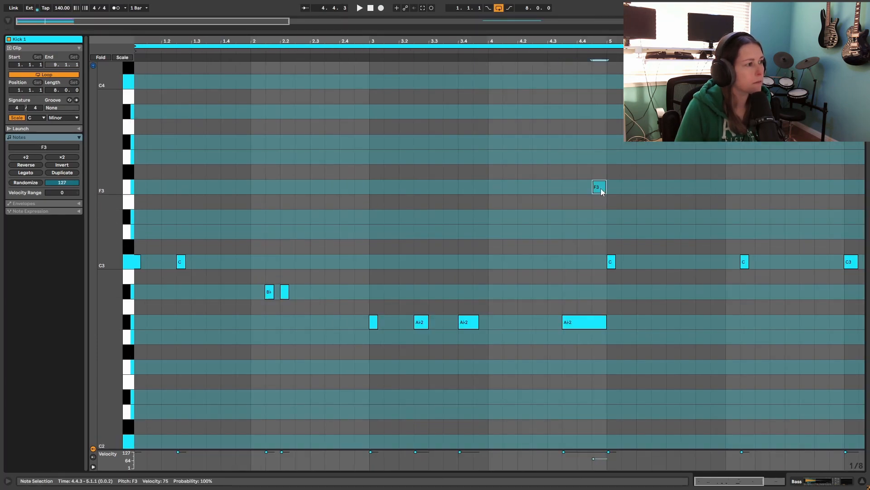
Raise the short F3 note before bar 5 to G3, and adjust the lengths of the neighbouring A♭2 and C3 notes.
left_click_drag(601, 188, 600, 160)
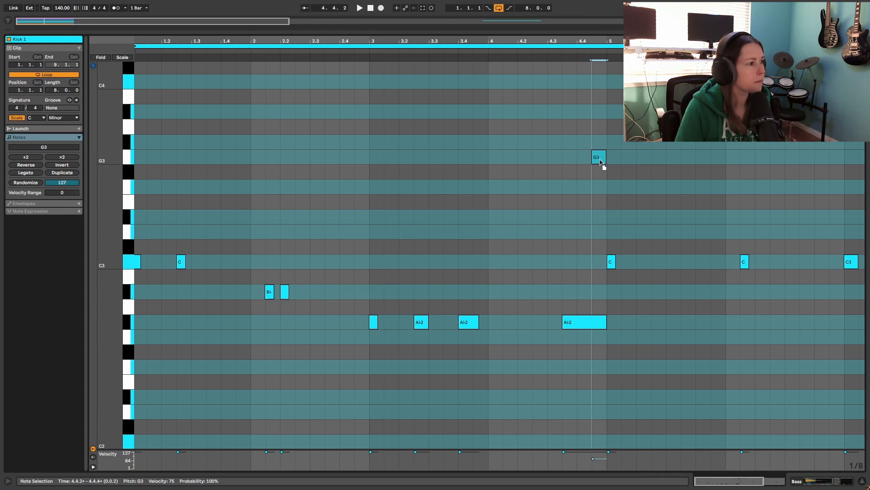
left_click_drag(607, 322, 600, 320)
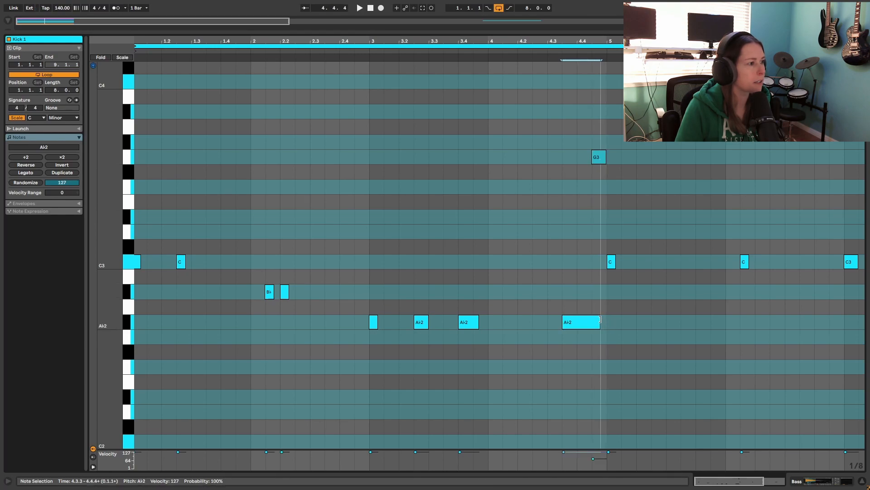
left_click_drag(616, 260, 630, 260)
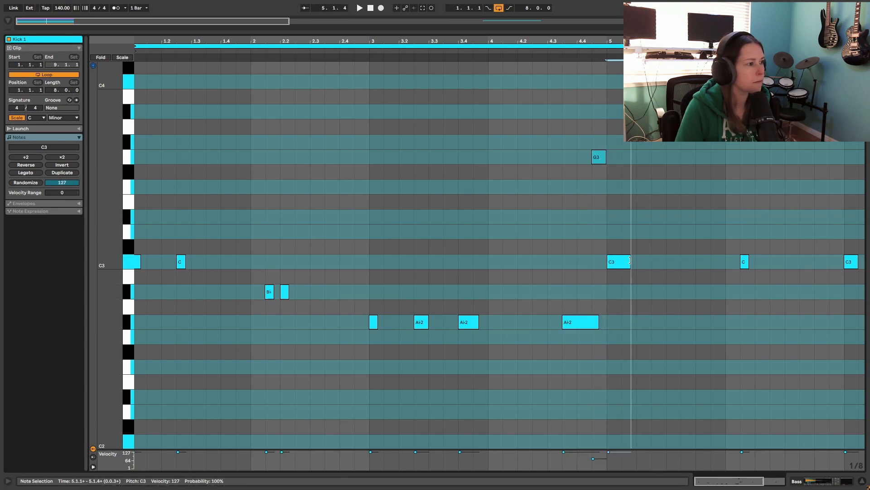
Add a short G3 note at 8.3.3 and a D3 note at 8.4.3 in the bass line.
left_click(825, 157)
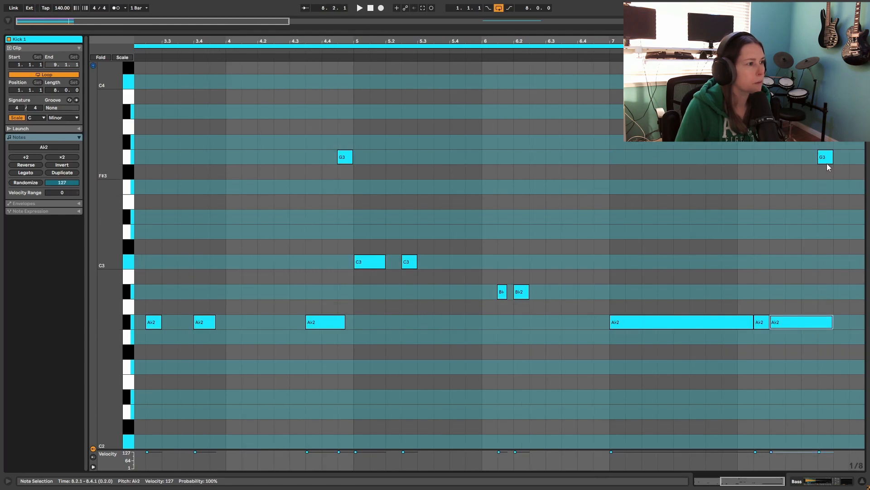
double_click(858, 232)
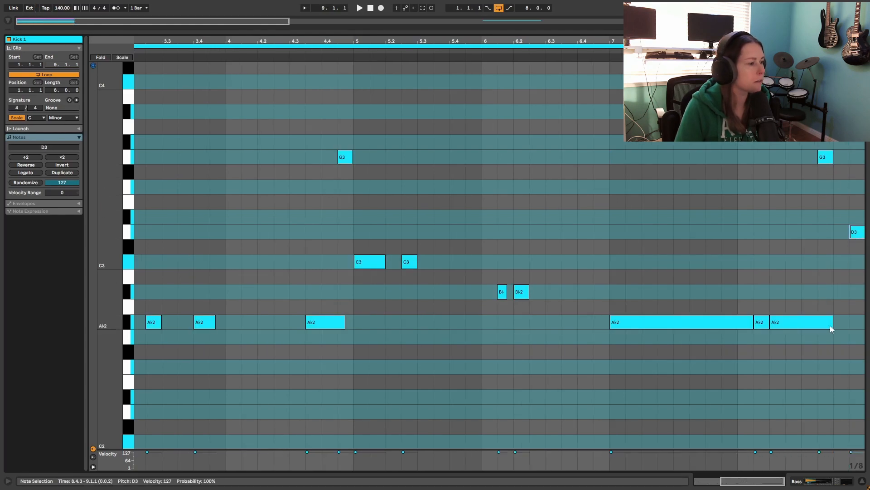
Play back the edited bass line and shrink the note editor to bring the arrangement back into view.
key("space")
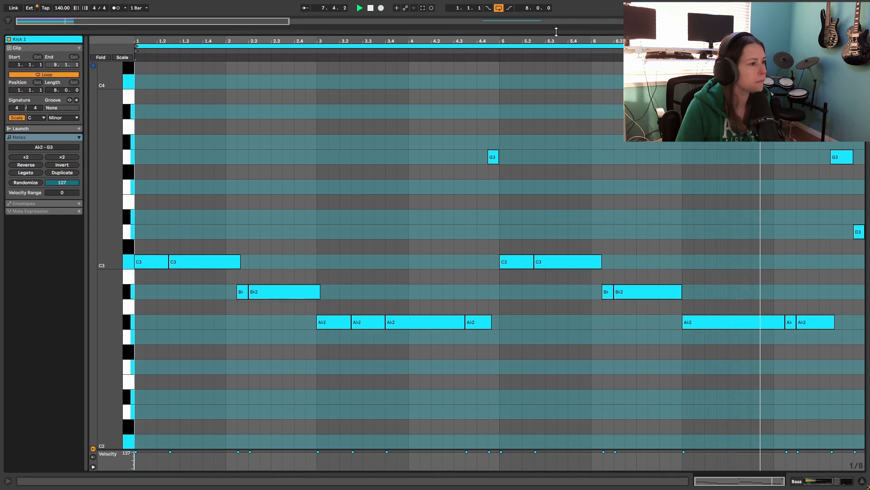
left_click_drag(556, 31, 556, 379)
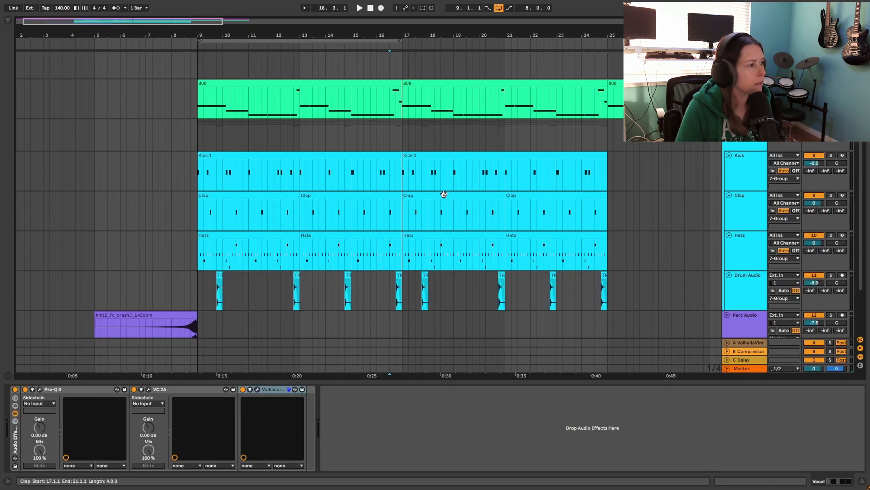
Open the Lead clip that starts at bar 9 in an enlarged note editor to view its sustained note.
scroll(331, 214, "down", 3)
left_click(267, 281)
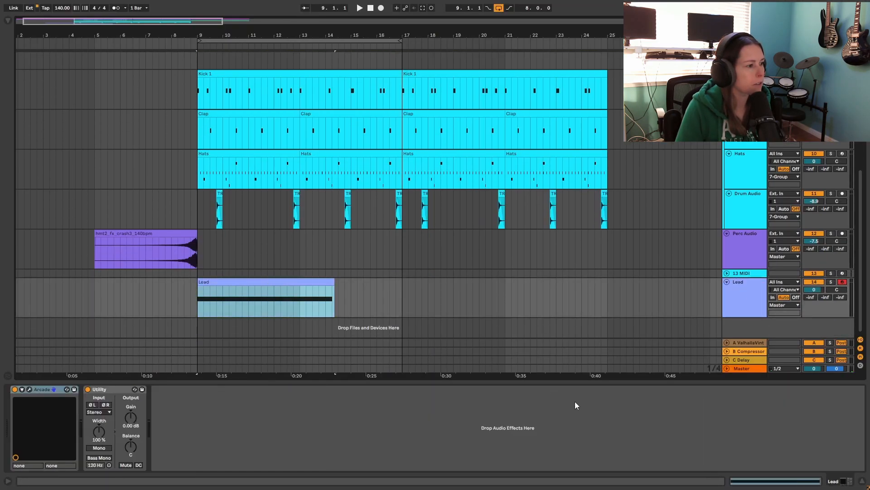
left_click(753, 482)
left_click_drag(706, 383, 414, 103)
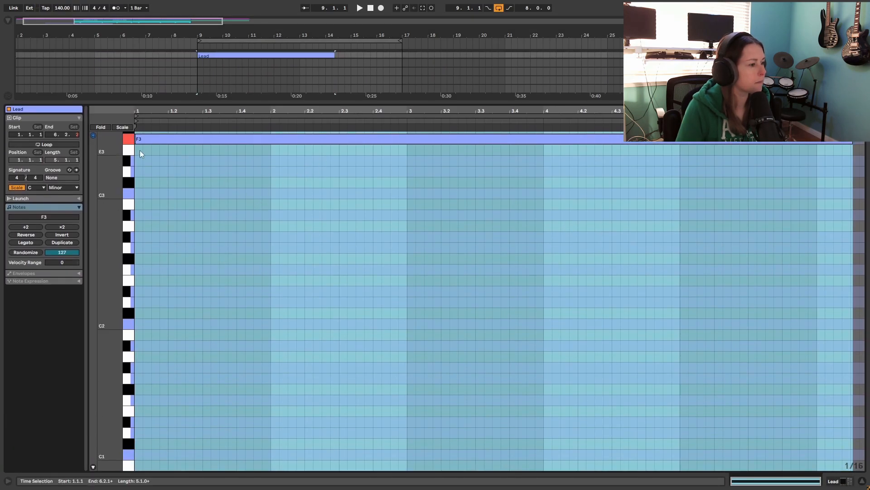
scroll(215, 212, "up", 3)
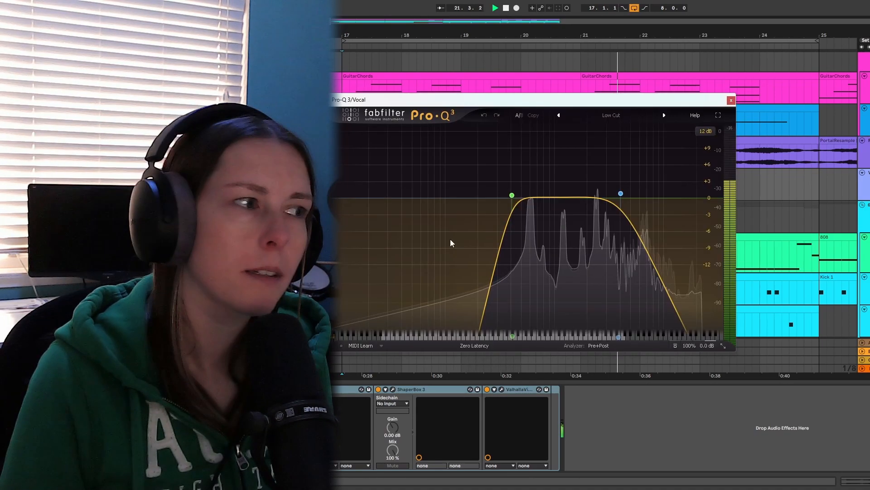
Examine the Vocal track's Pro-Q 3, VC 2A, ShaperBox 3 and ValhallaVintageVerb settings during playback.
left_click_drag(570, 100, 594, 92)
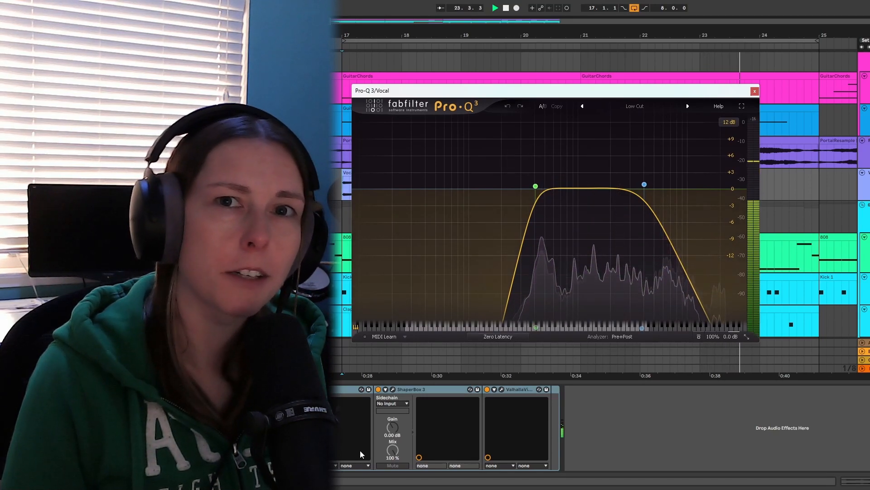
left_click(324, 389)
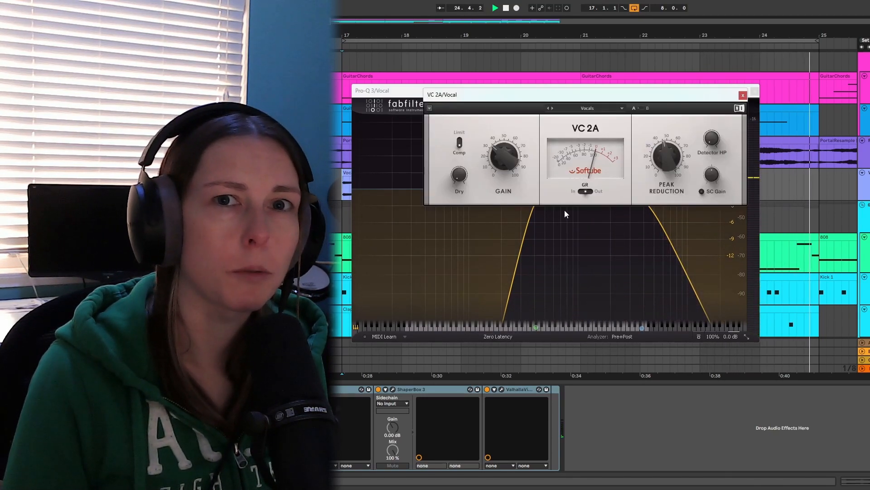
left_click(393, 389)
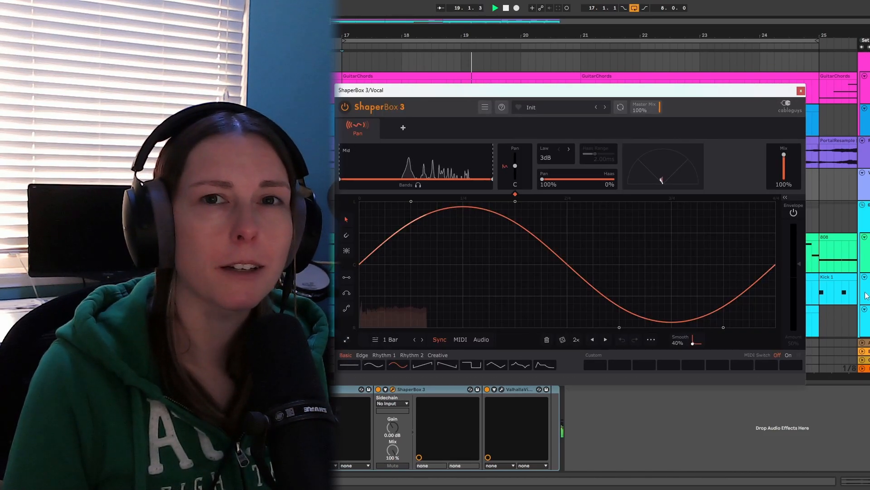
left_click(502, 389)
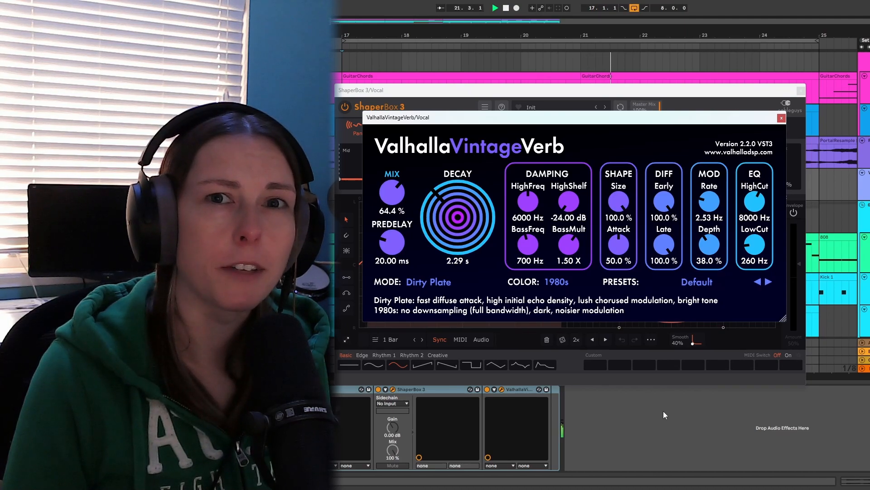